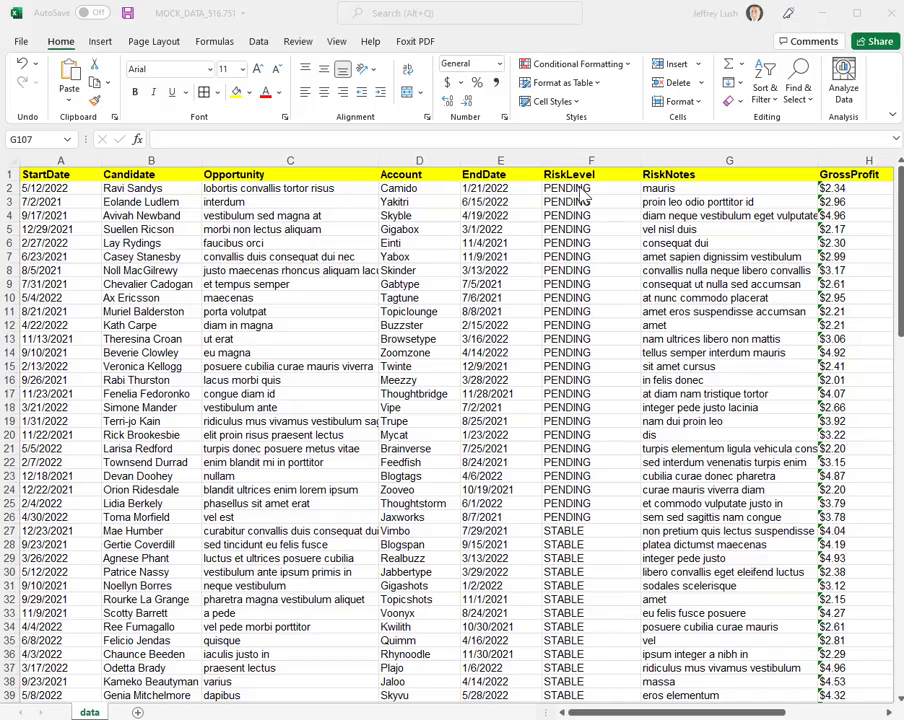
Step: Examine the RiskLevel entries in column F and the risk count table with its labels below the data
left_click(580, 192)
left_click_drag(578, 192, 586, 456)
scroll(436, 416, "down", 7)
scroll(442, 423, "down", 20)
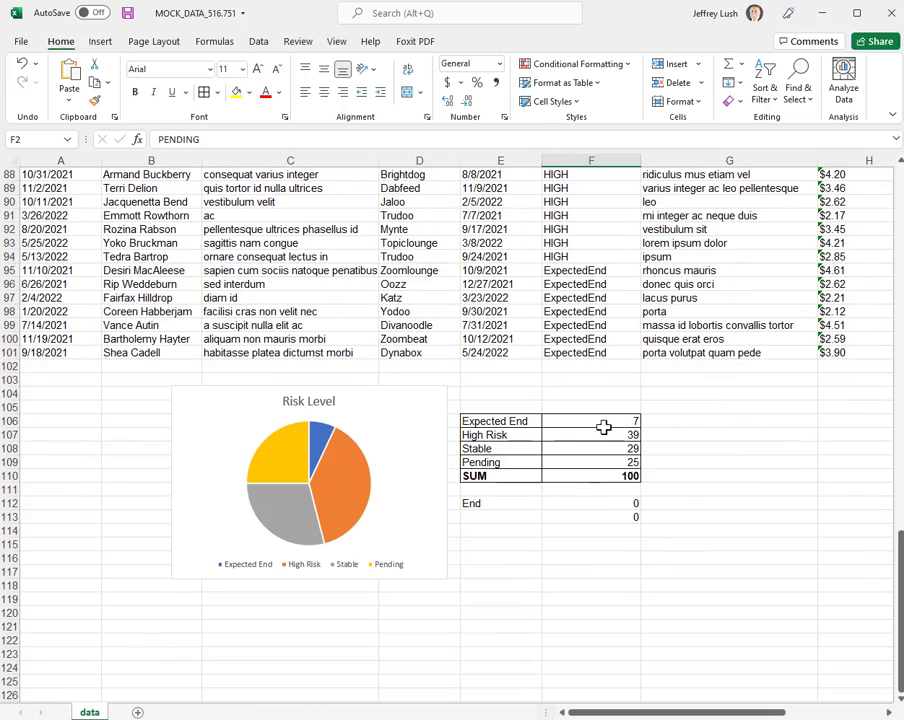
left_click(621, 421)
left_click(684, 398)
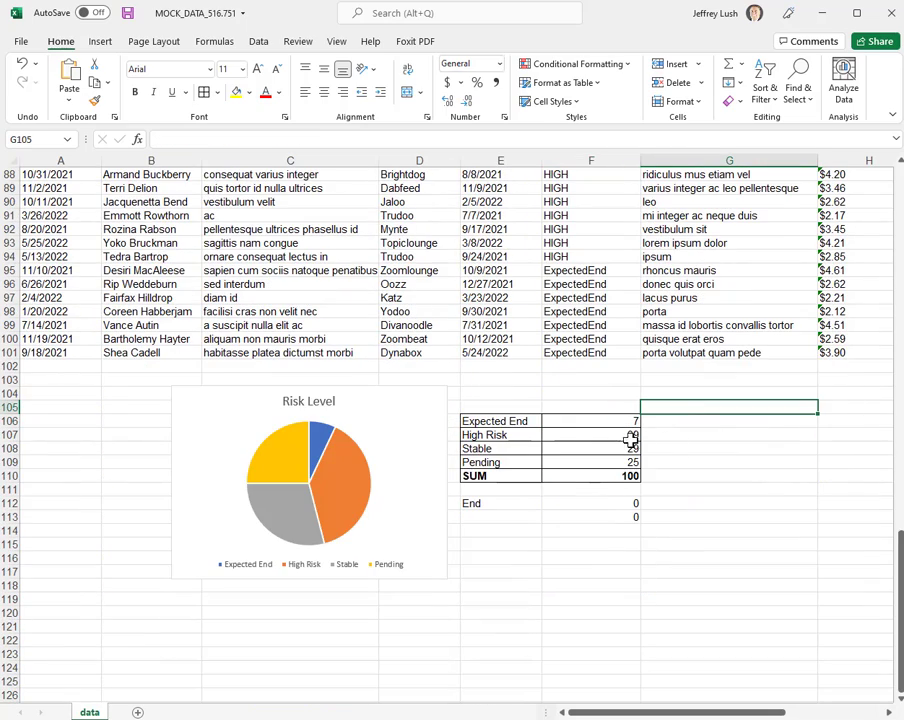
left_click_drag(586, 265, 604, 340)
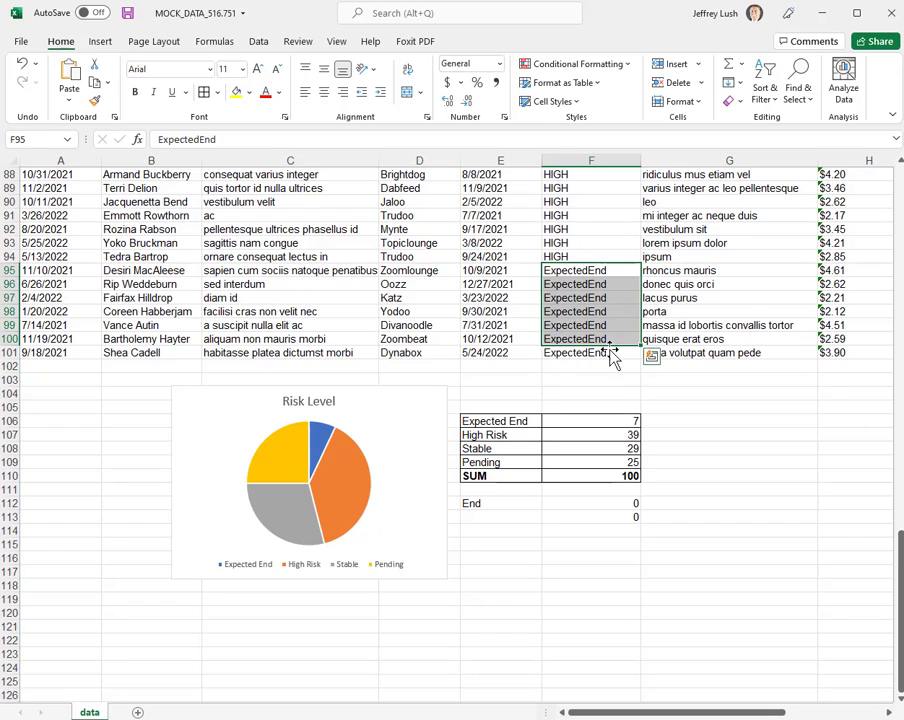
left_click(698, 421)
scroll(596, 252, "up", 20)
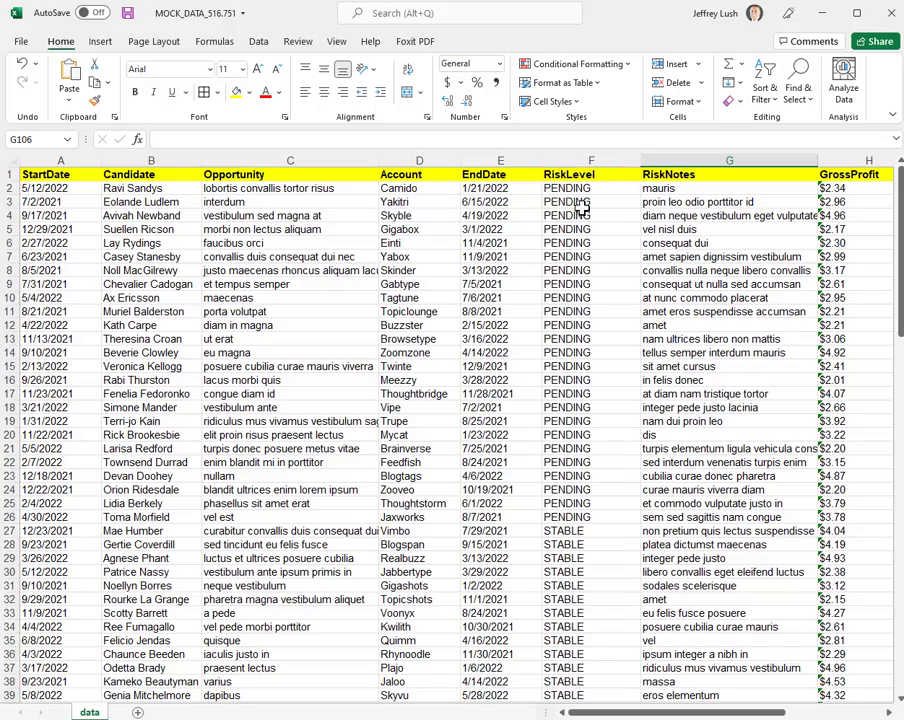
scroll(621, 272, "down", 20)
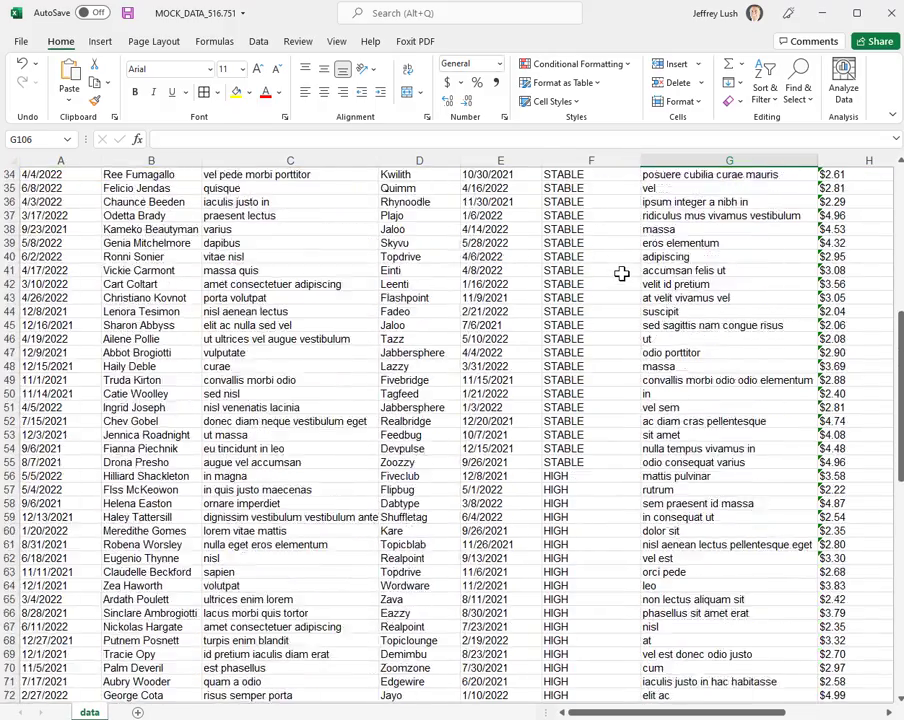
scroll(621, 277, "down", 8)
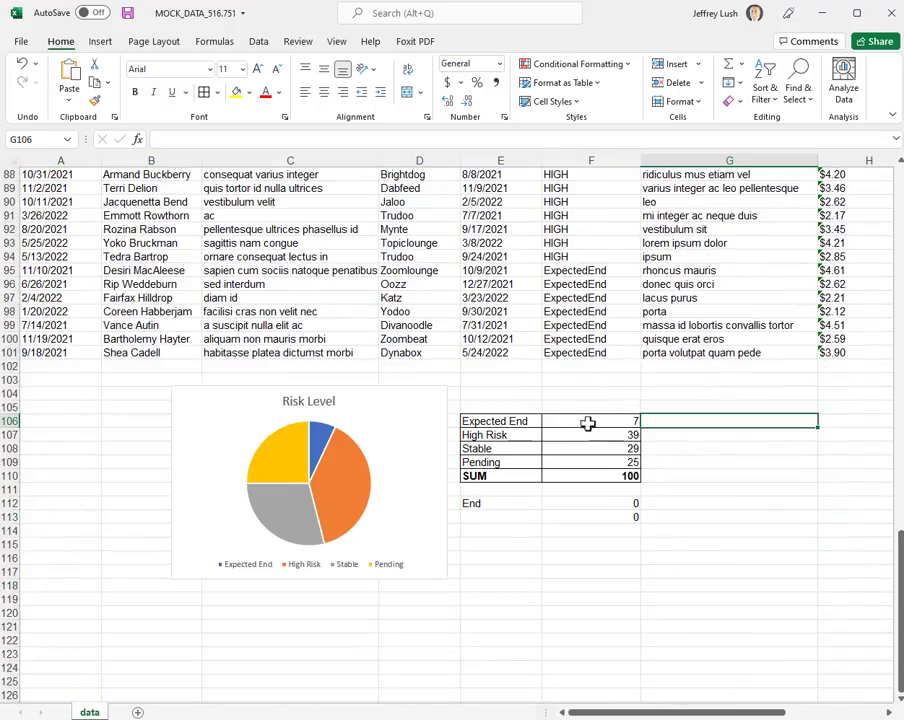
left_click_drag(515, 420, 516, 460)
left_click(747, 471)
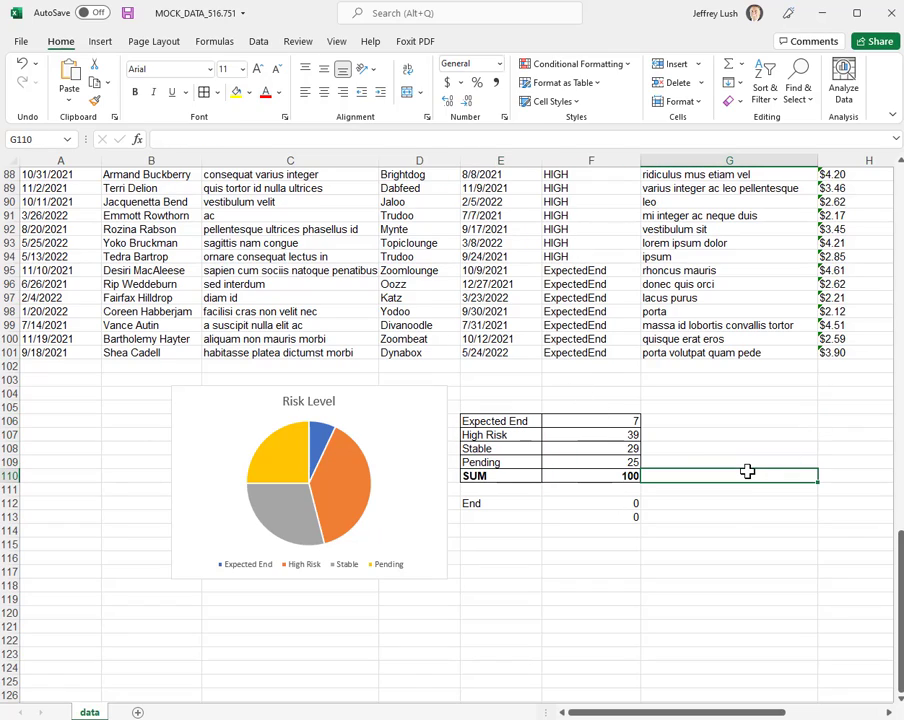
Step: Preview a pie chart of the four risk labels and counts in E106:F109 without inserting it
mouse_move(345, 493)
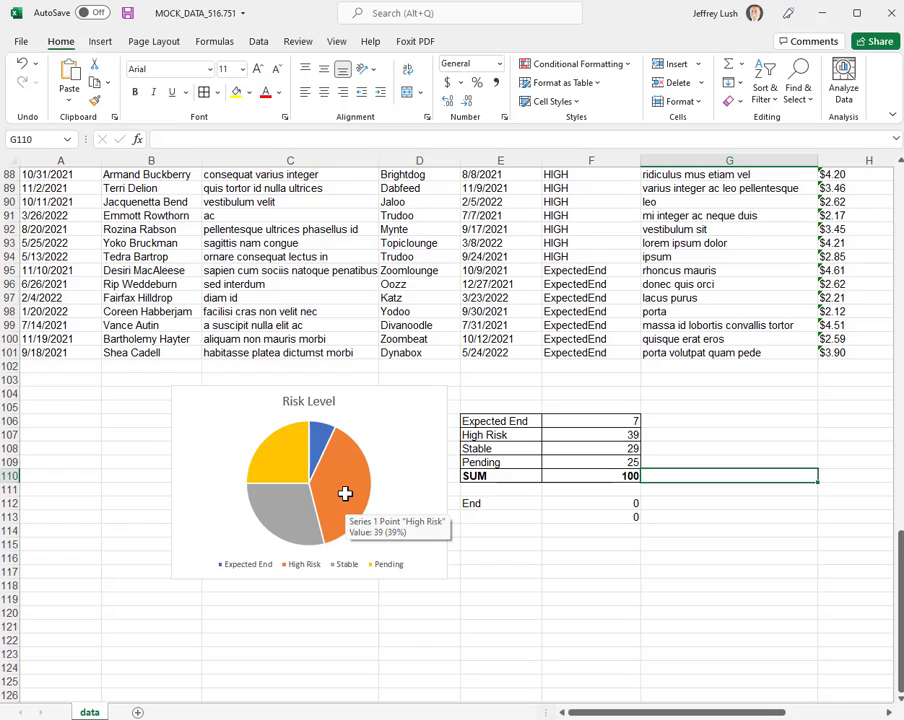
left_click_drag(482, 422, 632, 462)
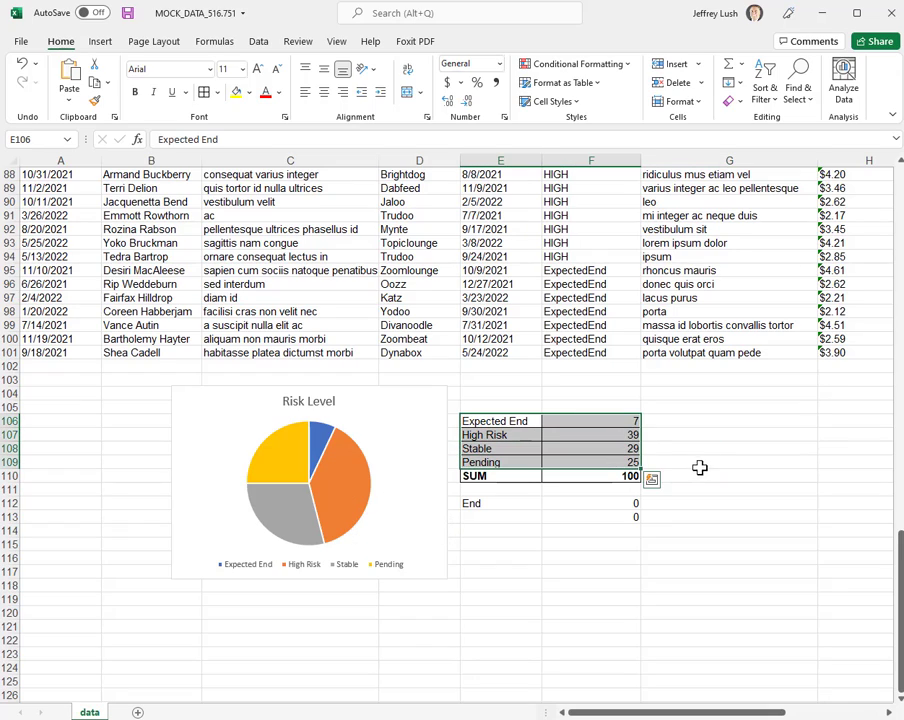
left_click(651, 479)
left_click(584, 522)
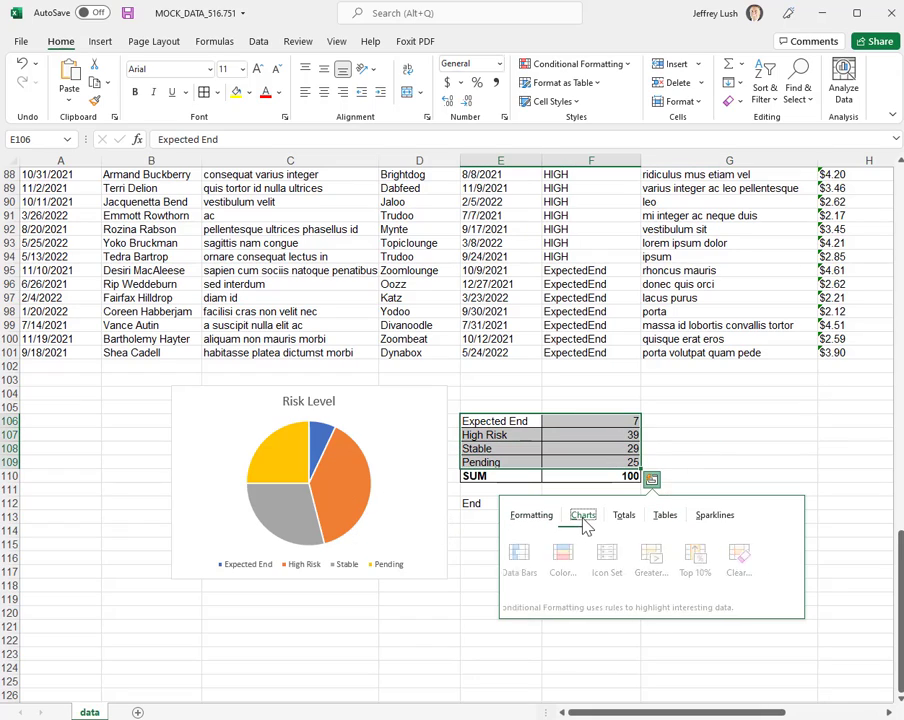
mouse_move(531, 559)
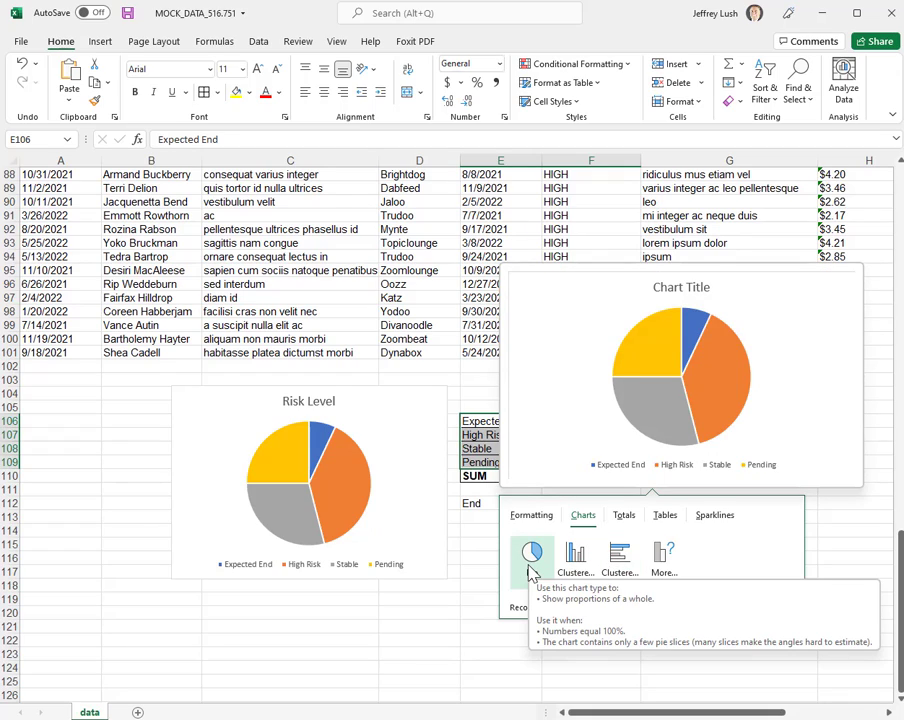
left_click(432, 610)
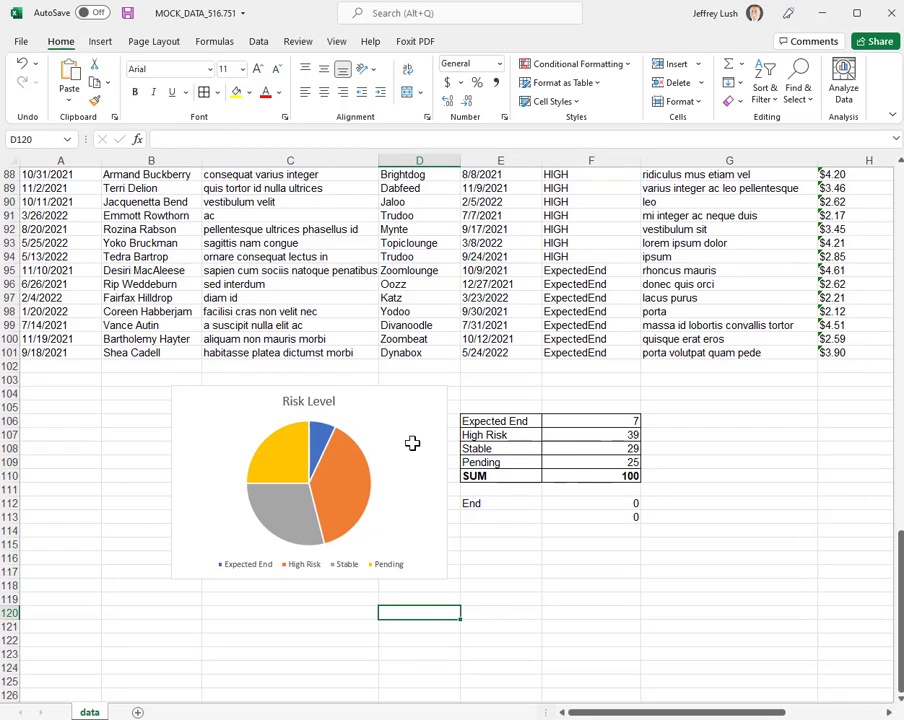
Step: Inspect the COUNTIF formula in F106 and the cell range it refers to
left_click(619, 420)
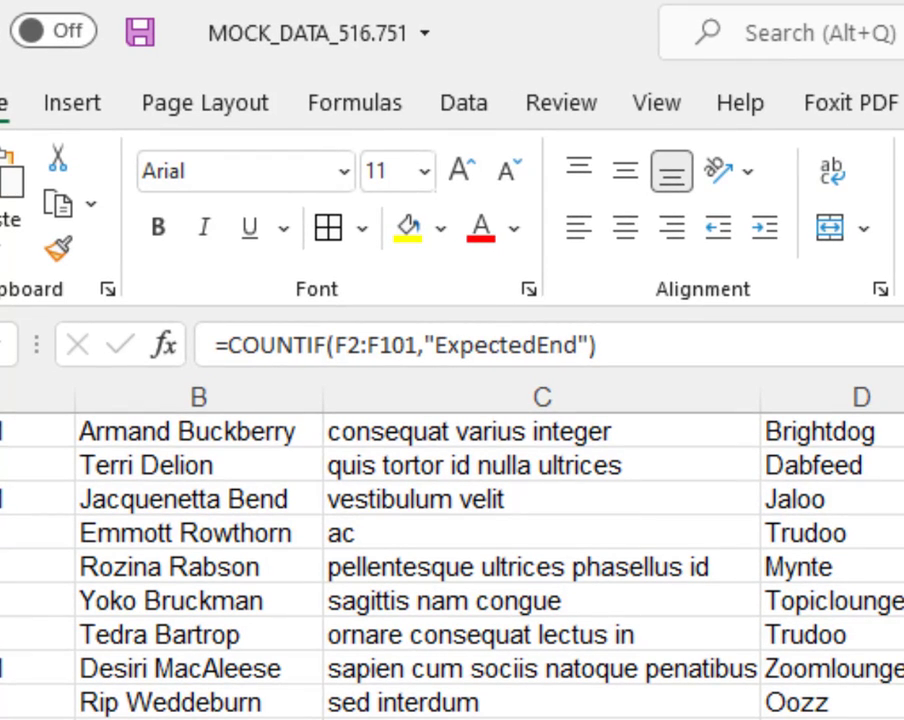
key("F2")
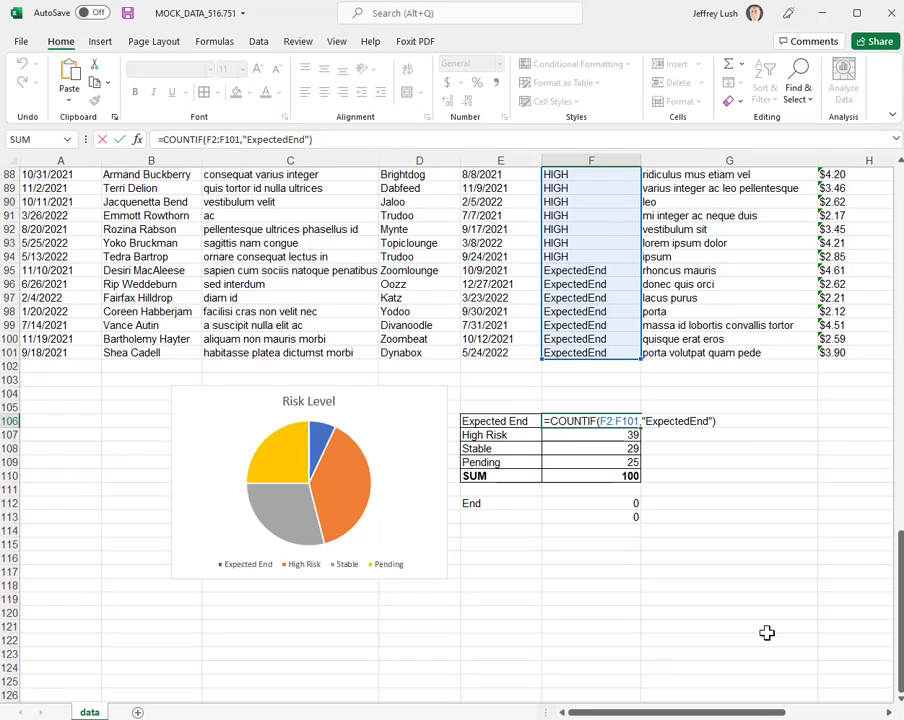
key("Return")
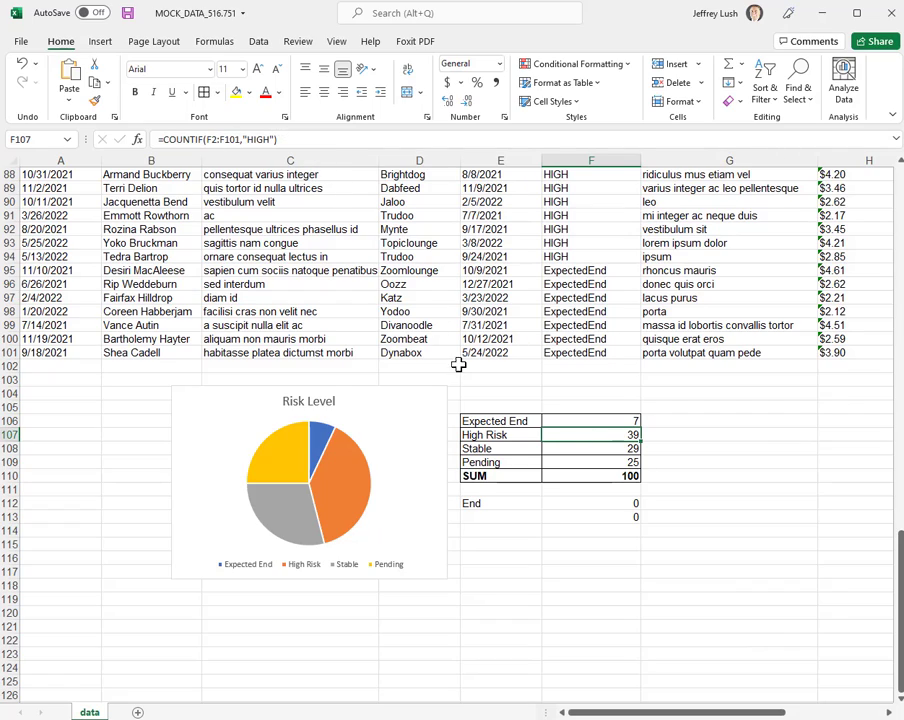
Step: Clear cells E112:F114 and enter the label End in E112
left_click_drag(474, 500, 631, 526)
key("Delete")
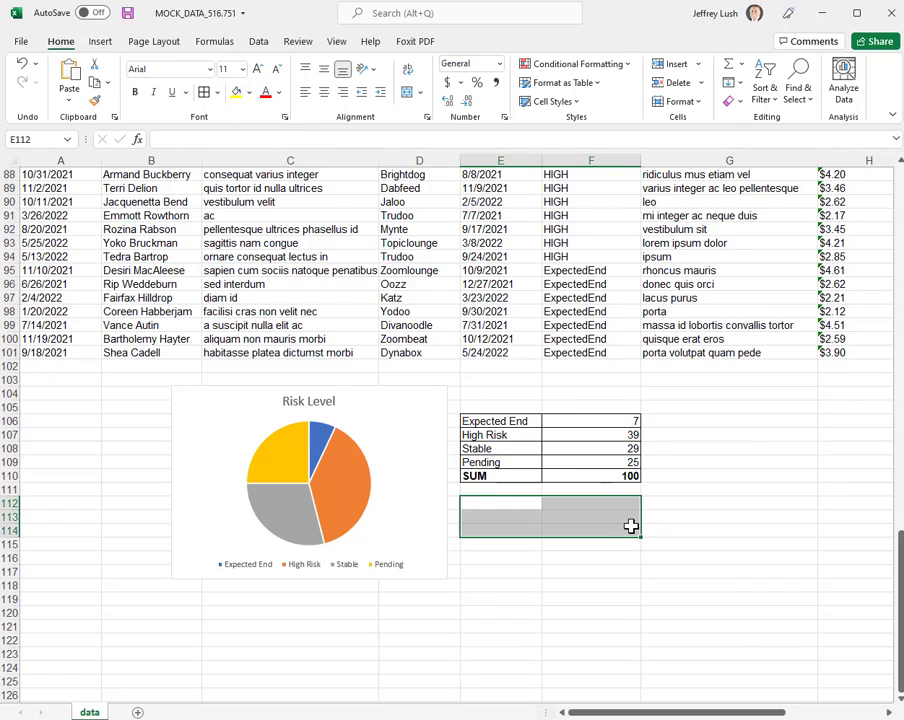
left_click(596, 504)
left_click(522, 504)
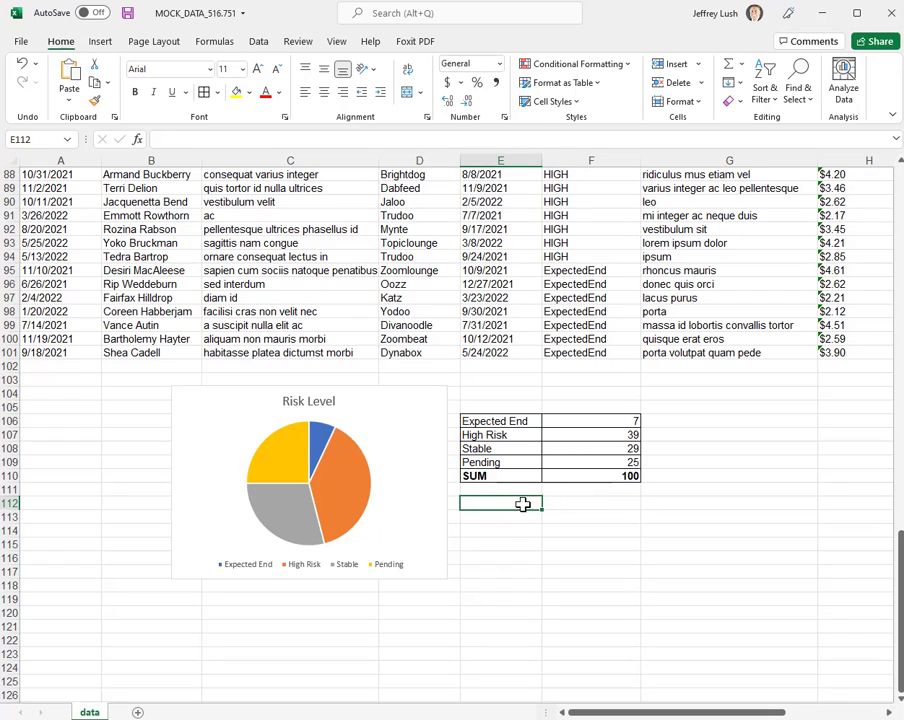
key("Tab")
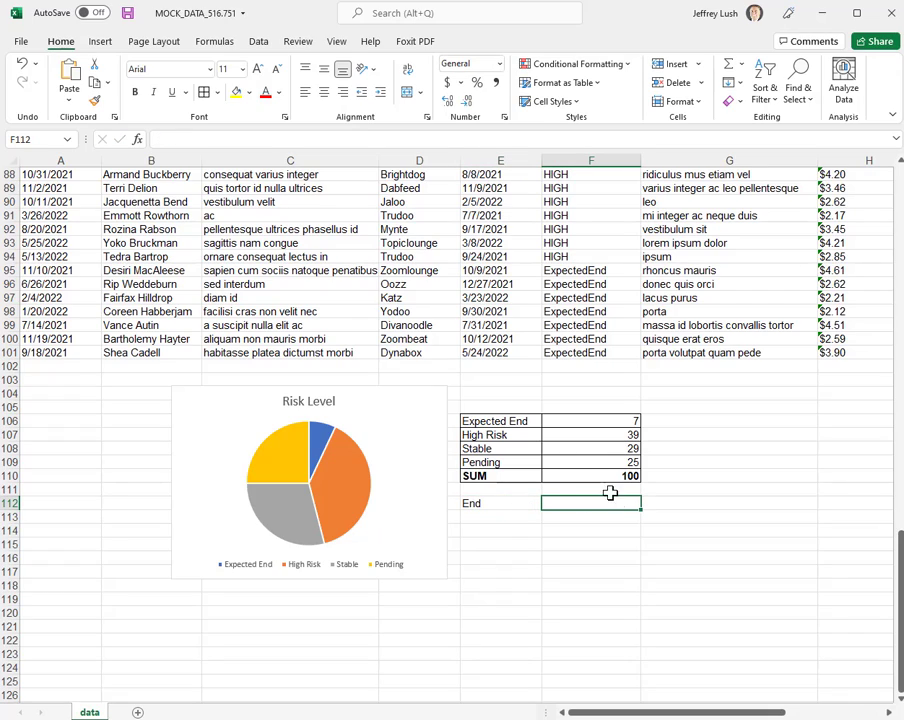
Step: Copy the Expected End count cell F106 and paste it into F112 with a regular paste
left_click(629, 421)
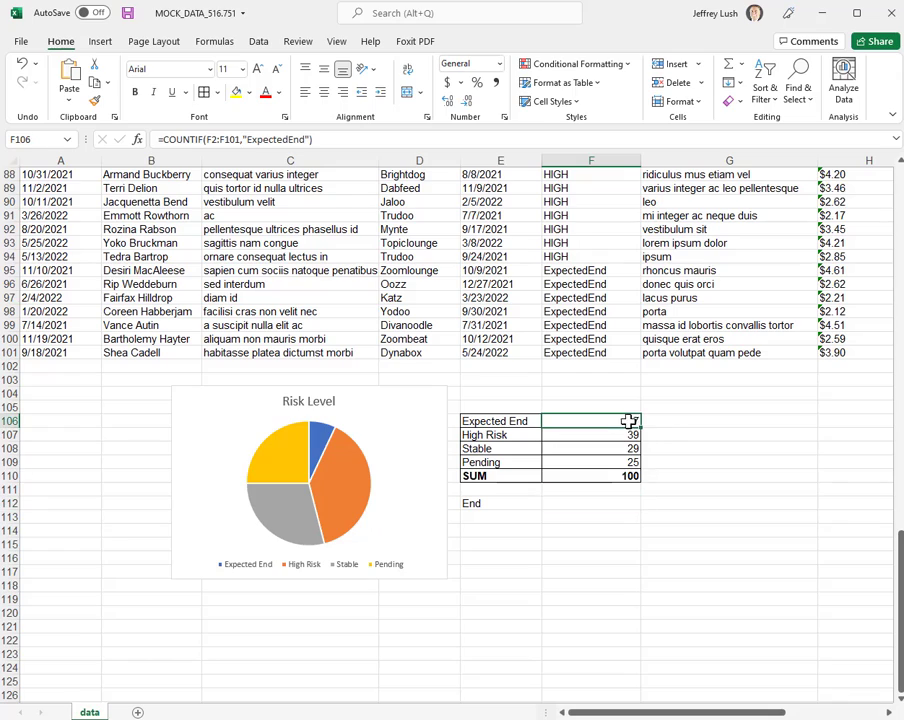
right_click(606, 418)
left_click(676, 52)
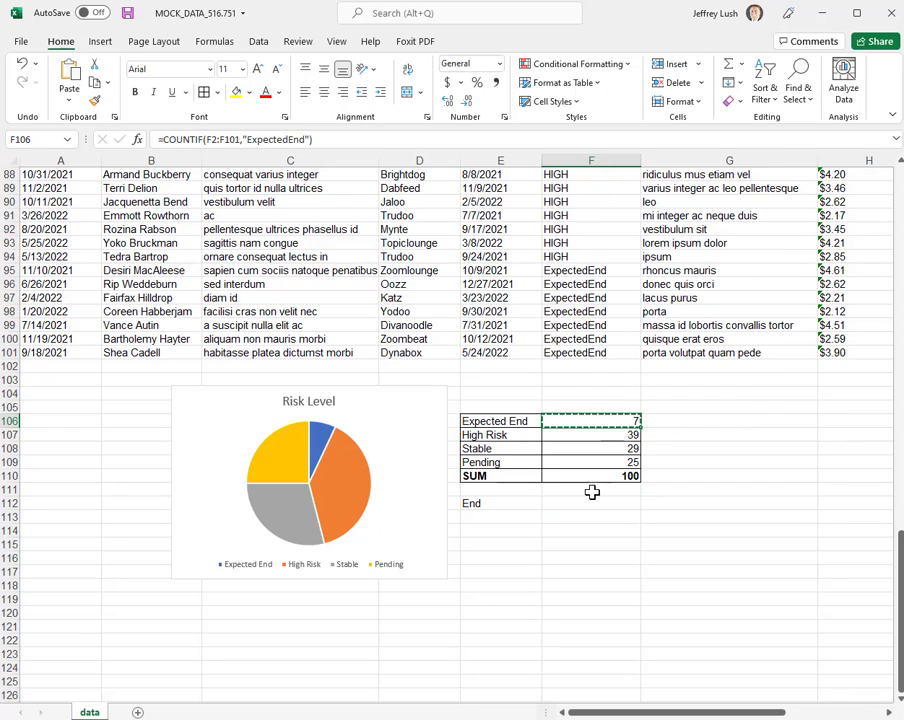
right_click(581, 505)
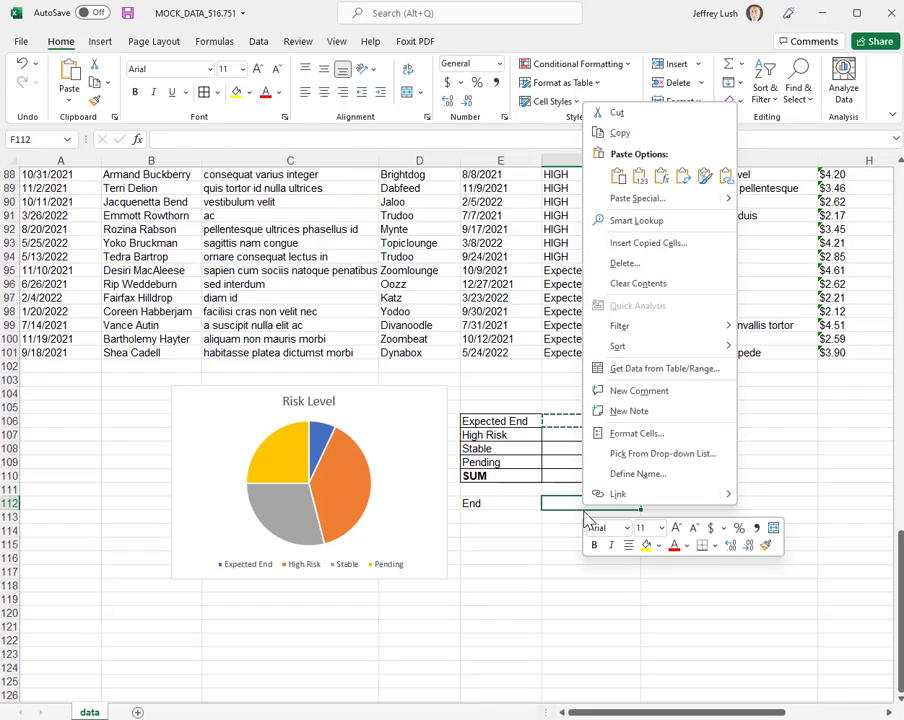
left_click(618, 176)
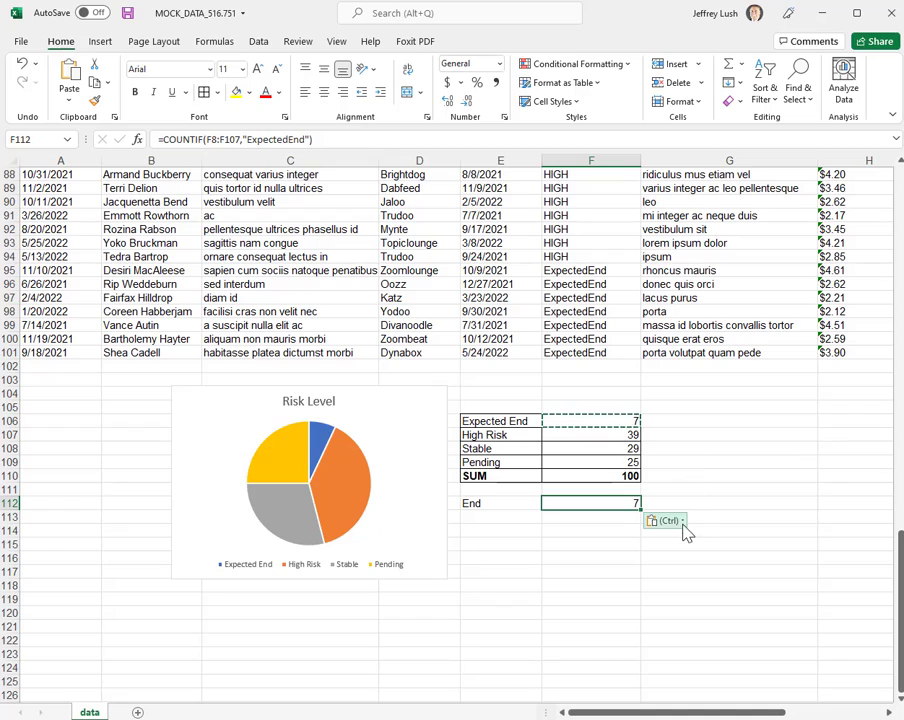
Step: Inspect the range referenced by the pasted formula in F112 and compare it with the original formula in F106
left_click(732, 475)
left_click(614, 502)
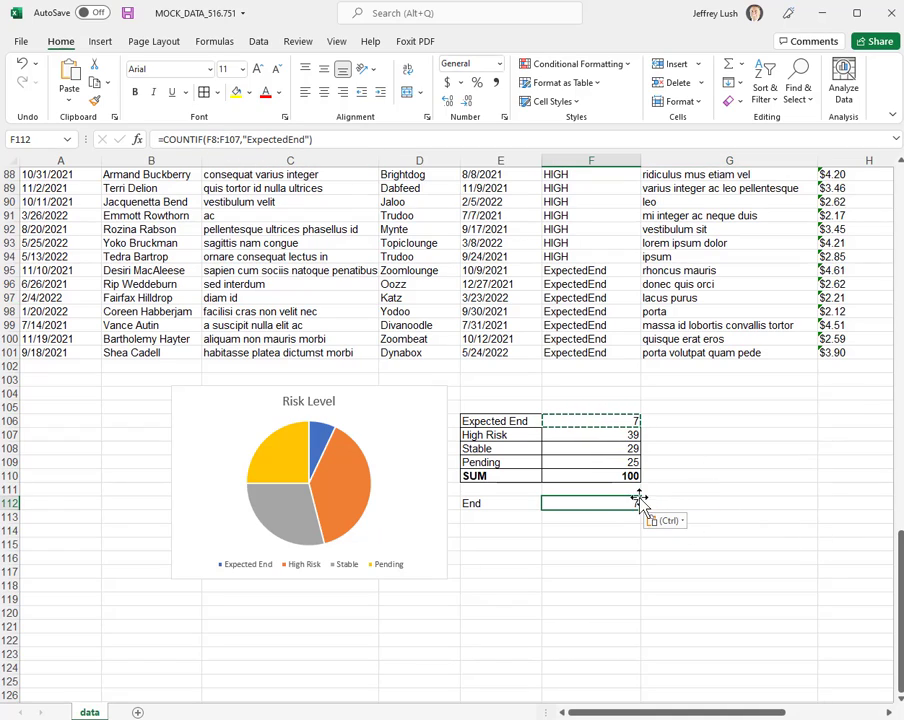
key("F2")
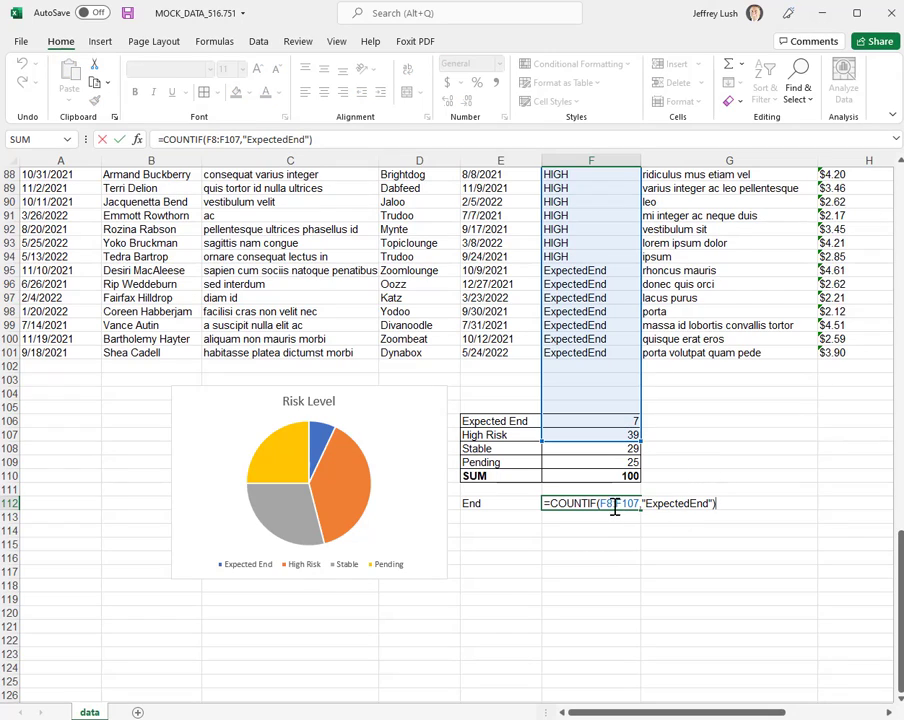
scroll(612, 314, "up", 19)
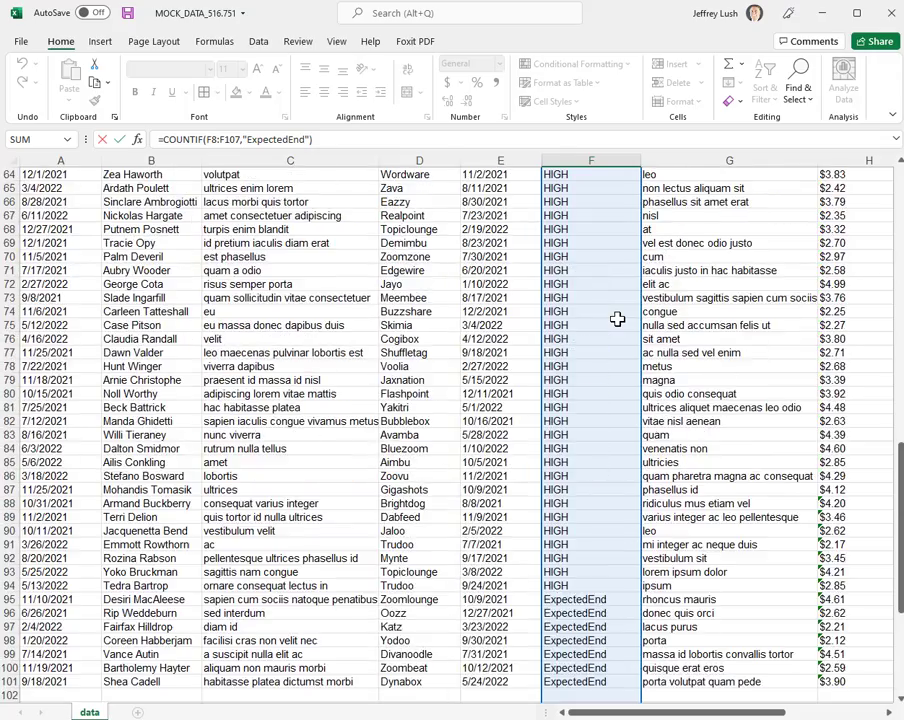
scroll(612, 316, "up", 10)
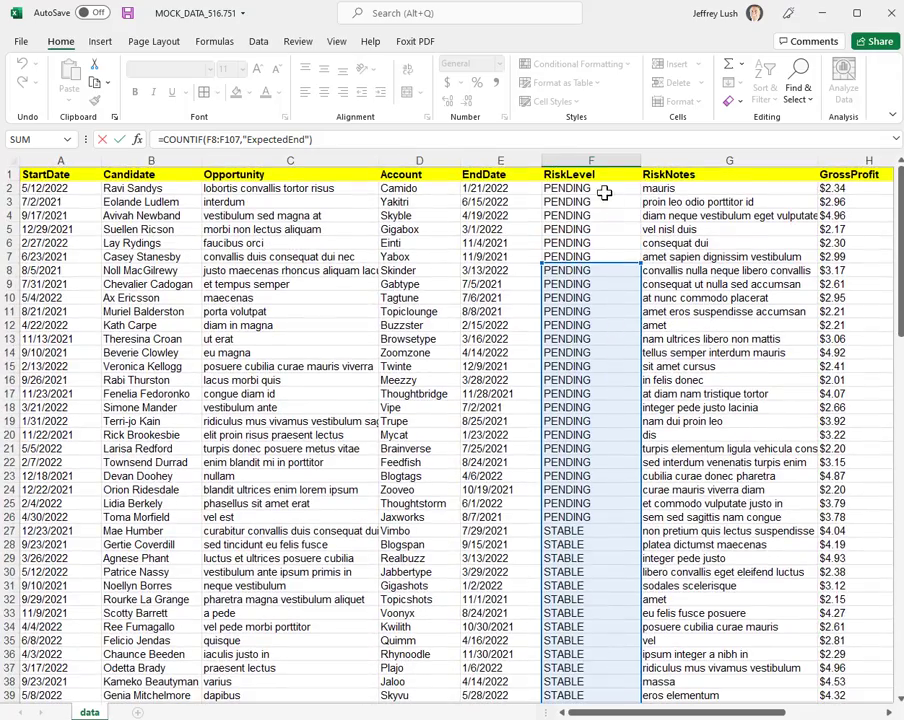
scroll(644, 540, "down", 17)
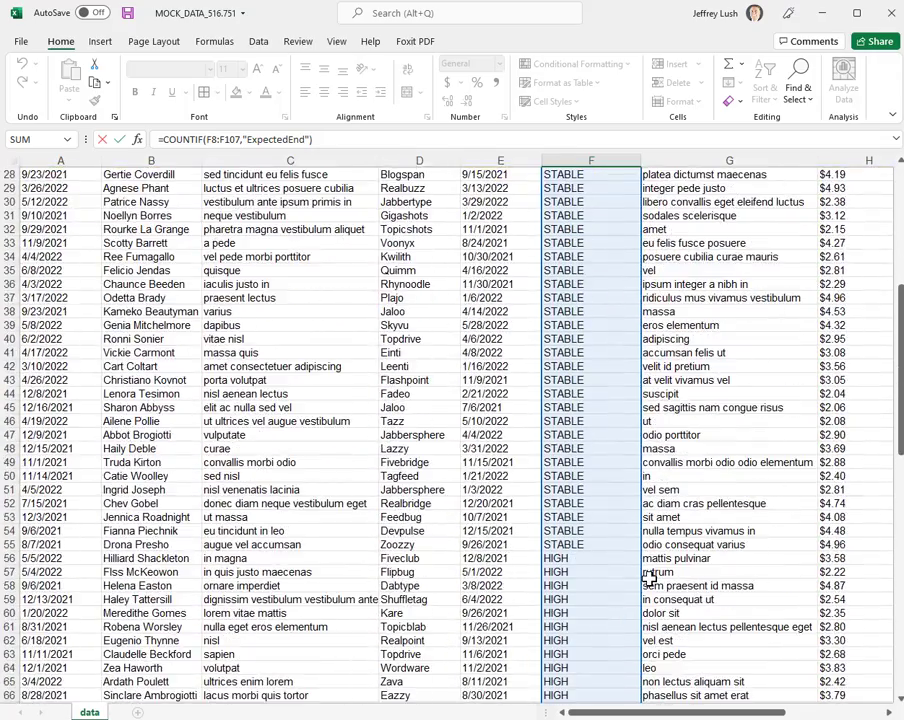
scroll(645, 576, "down", 12)
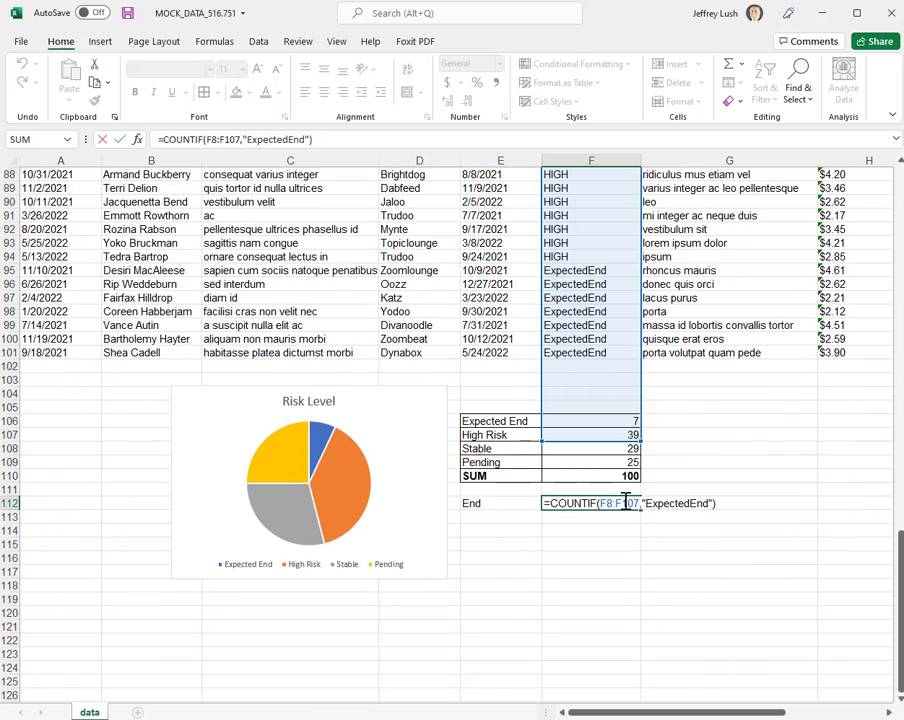
left_click(657, 543)
left_click(604, 502)
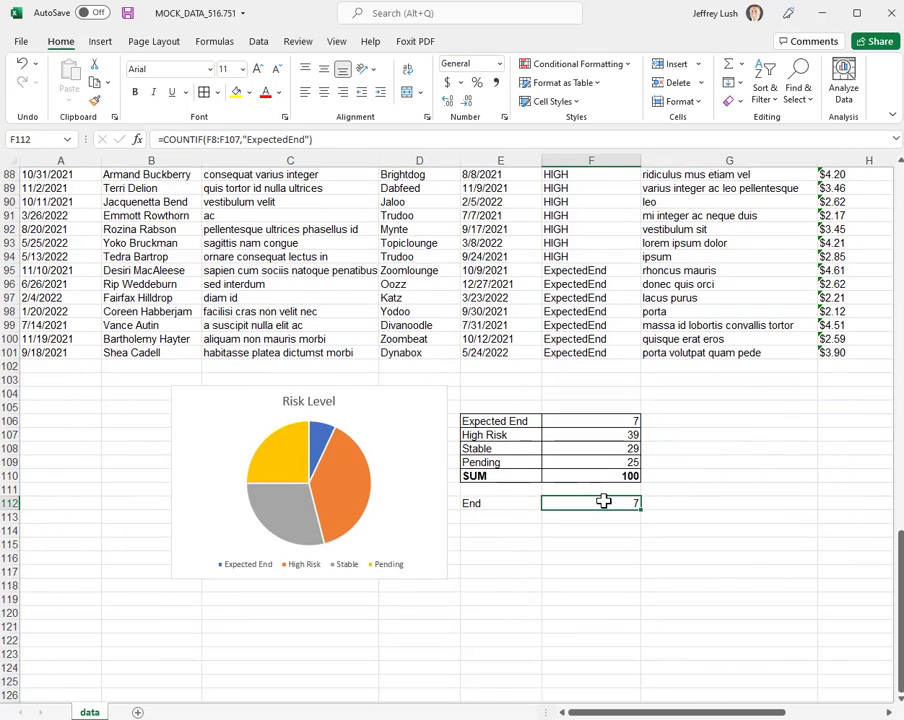
left_click(620, 426)
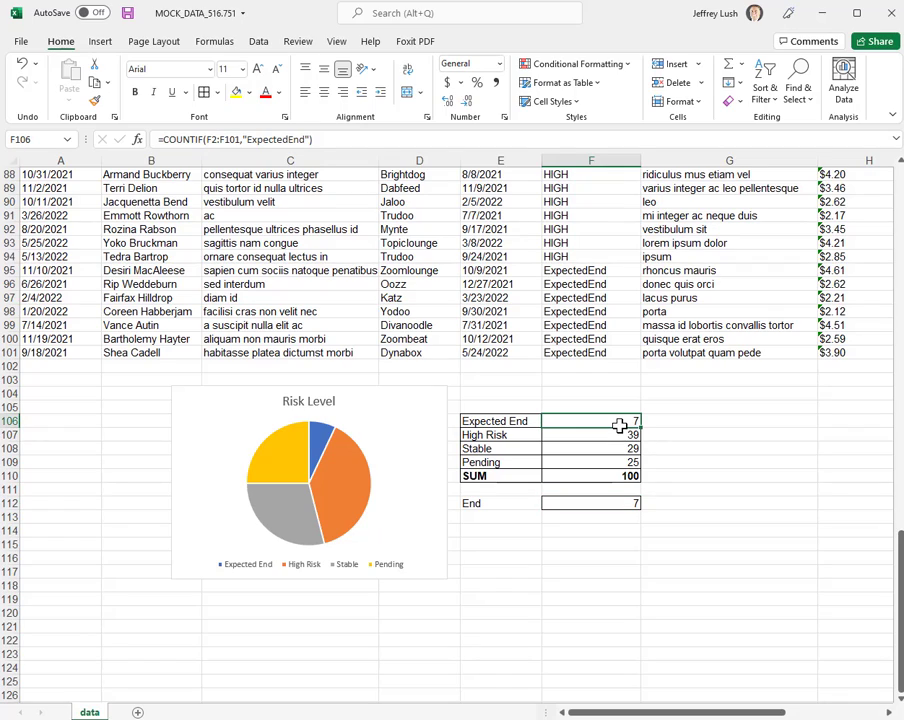
Step: Clear the pasted formula from F112
left_click(628, 503)
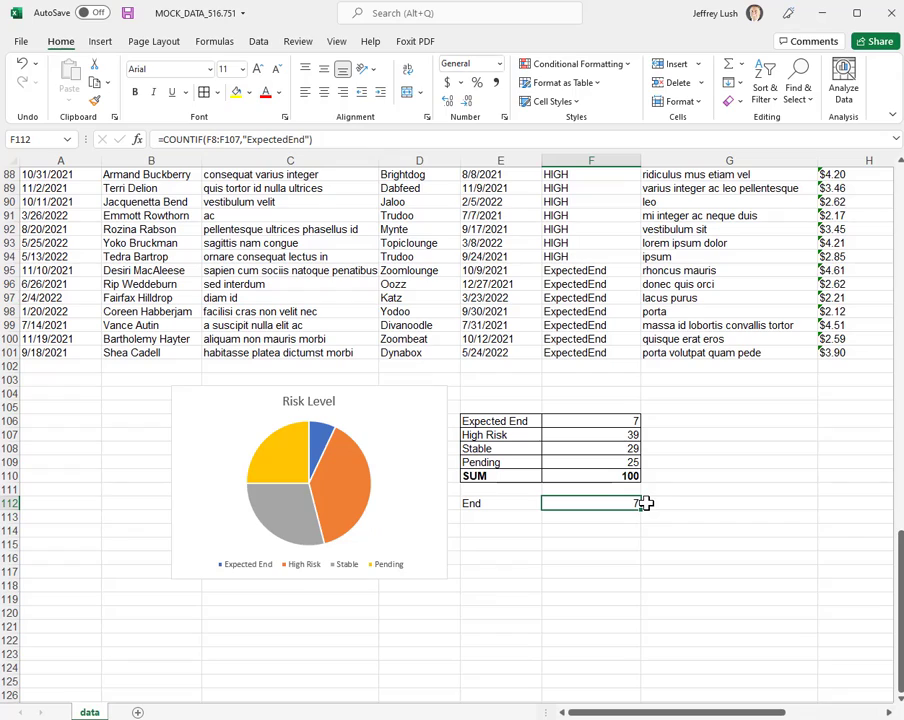
key("Delete")
left_click(680, 503)
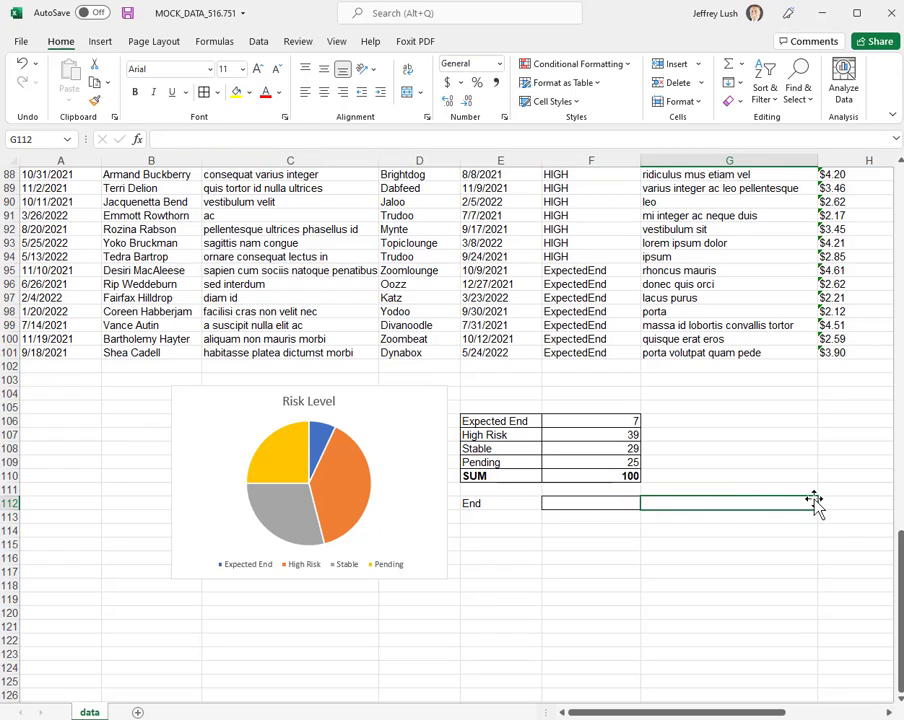
left_click(601, 503)
Step: Copy the full text of the COUNTIF formula in F106, leaving the cell's formula as it is
left_click(585, 422)
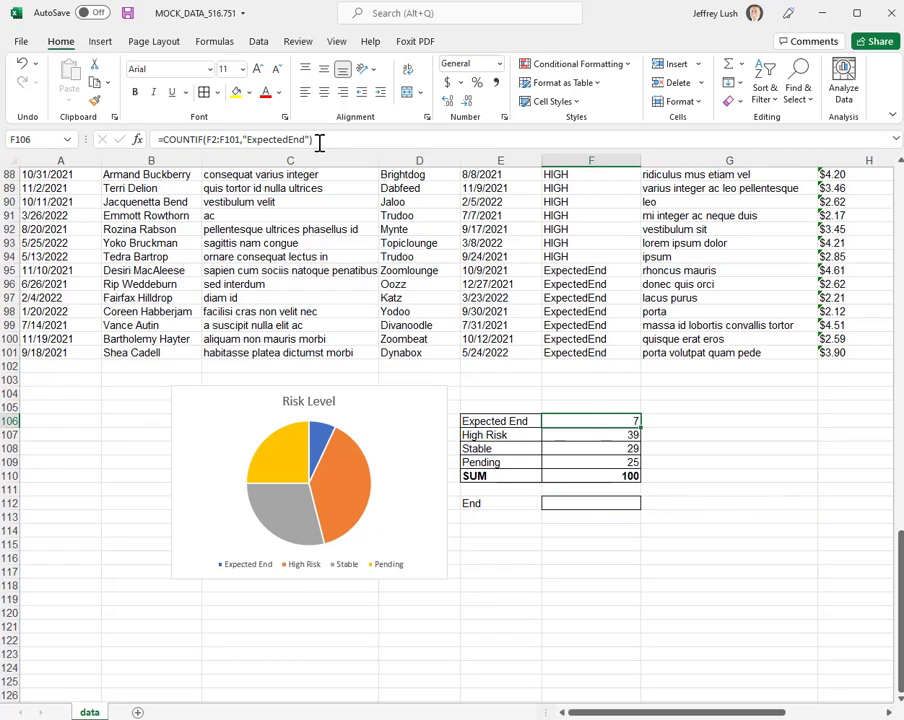
left_click_drag(314, 139, 144, 140)
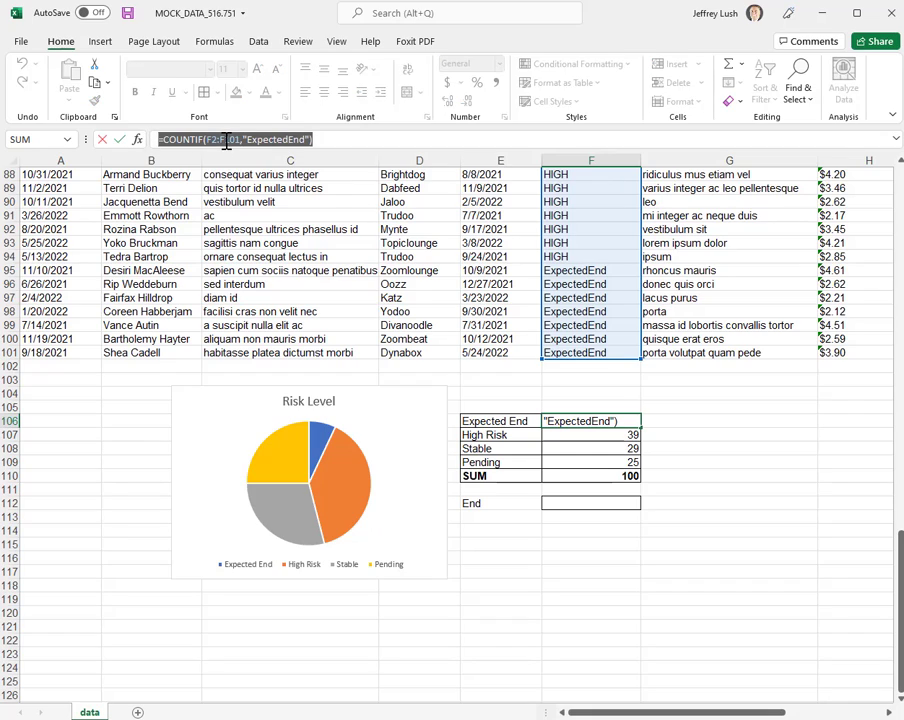
right_click(229, 140)
left_click(262, 168)
key("ctrl+Return")
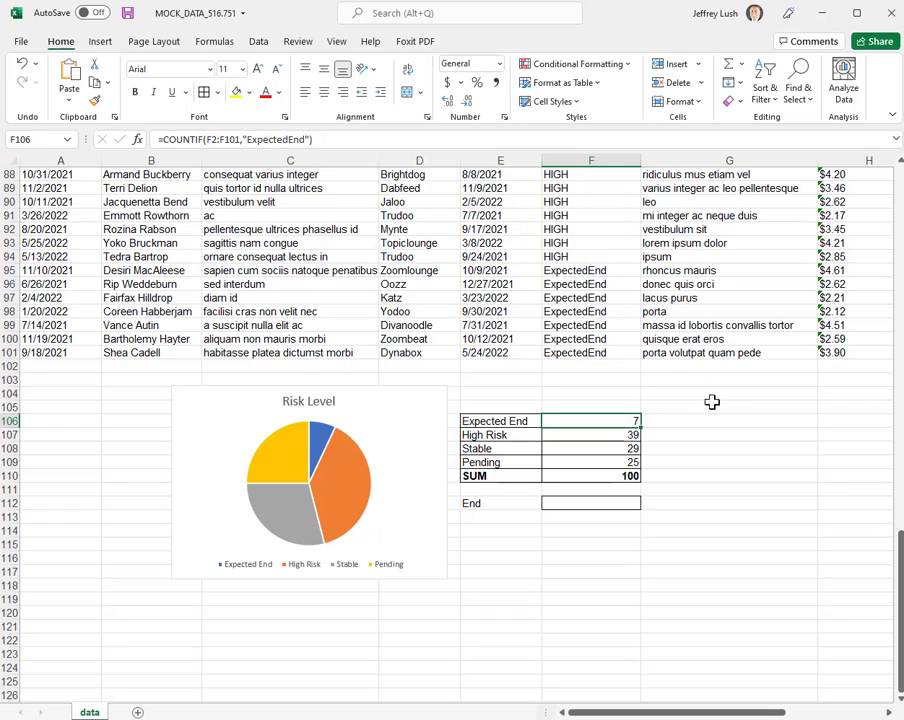
Step: Paste the copied COUNTIF formula text into F112
left_click(596, 502)
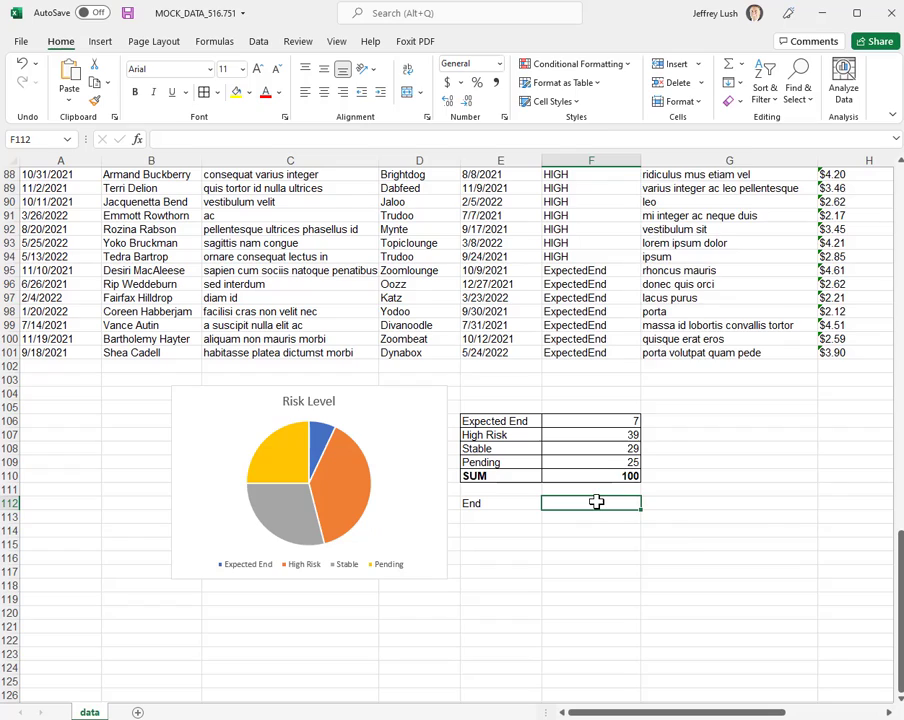
right_click(596, 502)
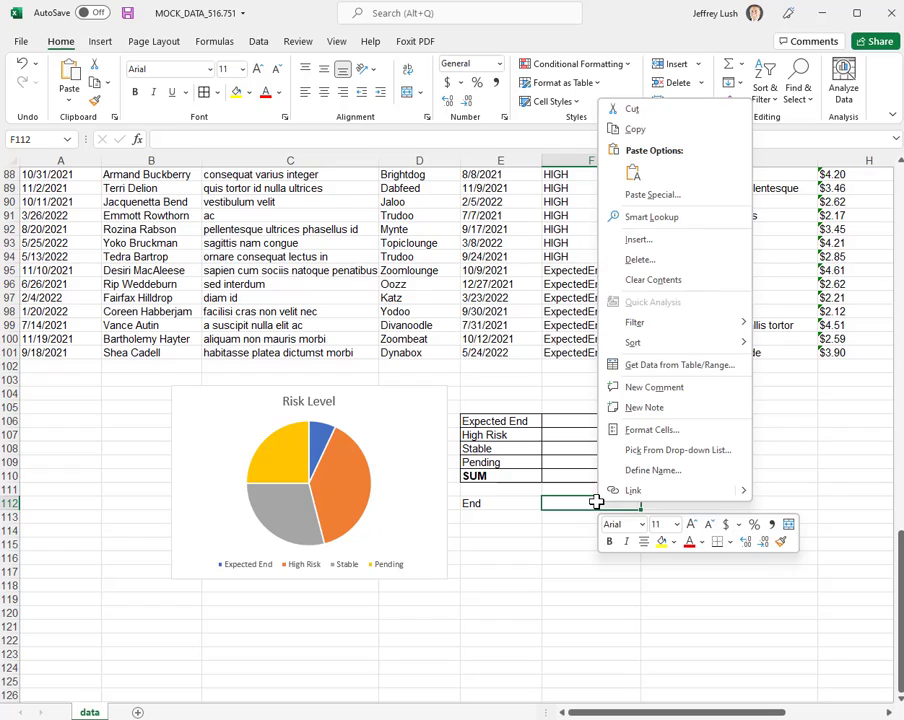
left_click(634, 175)
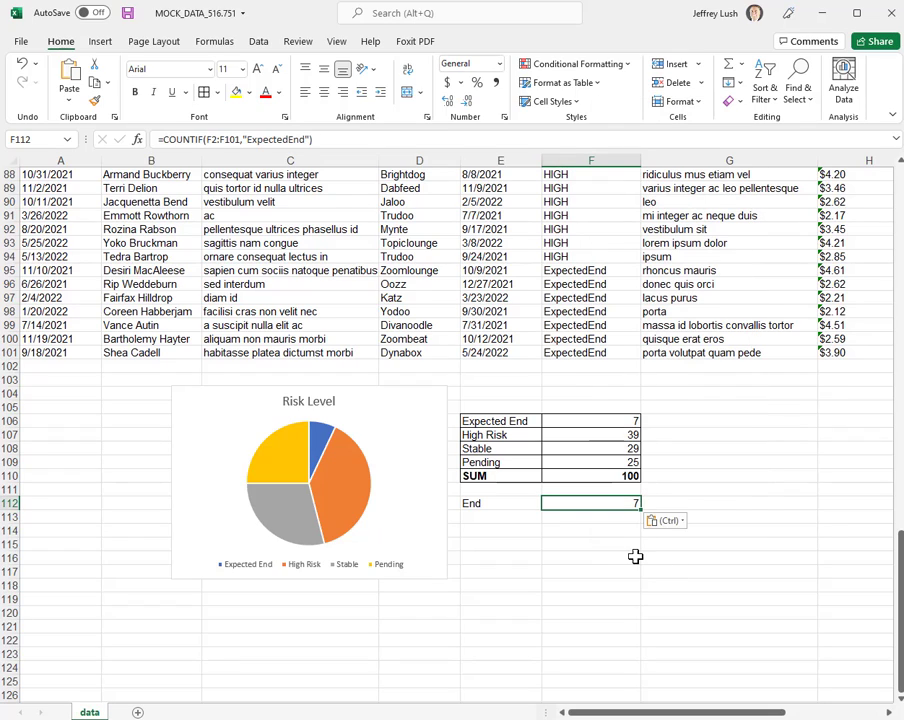
Step: Inspect the full RiskLevel range that the formula in F112 refers to, from its first row to its last
double_click(630, 505)
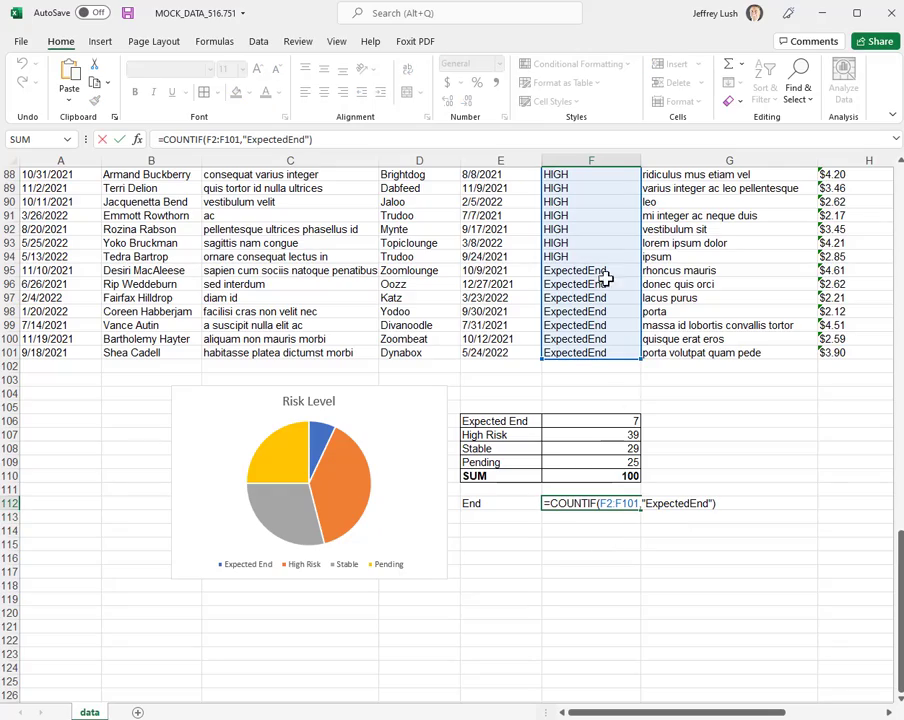
scroll(780, 437, "up", 5)
scroll(780, 437, "up", 20)
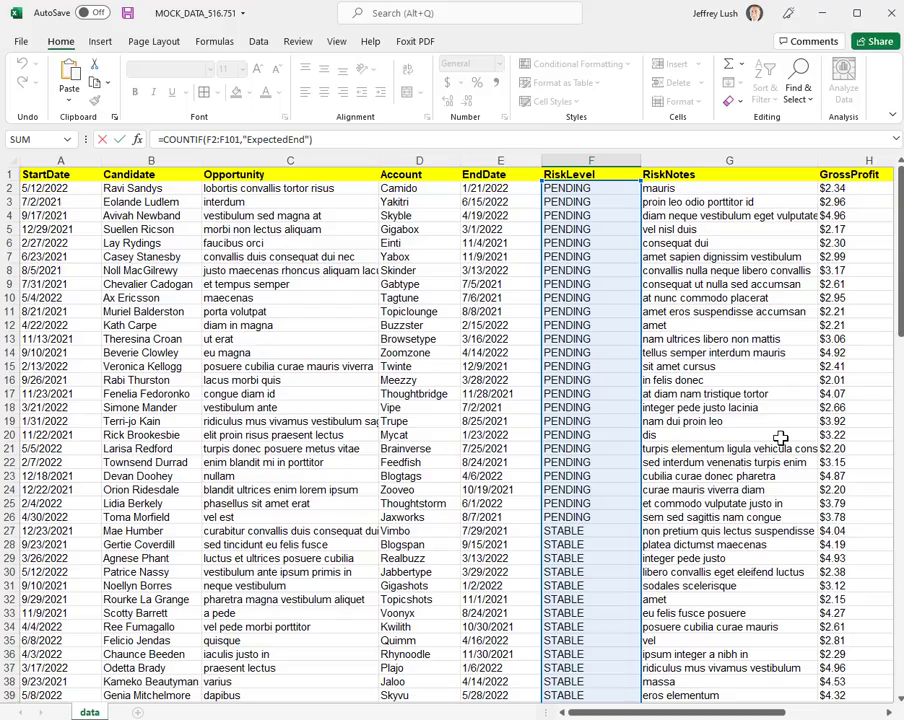
scroll(776, 436, "down", 17)
scroll(790, 481, "down", 13)
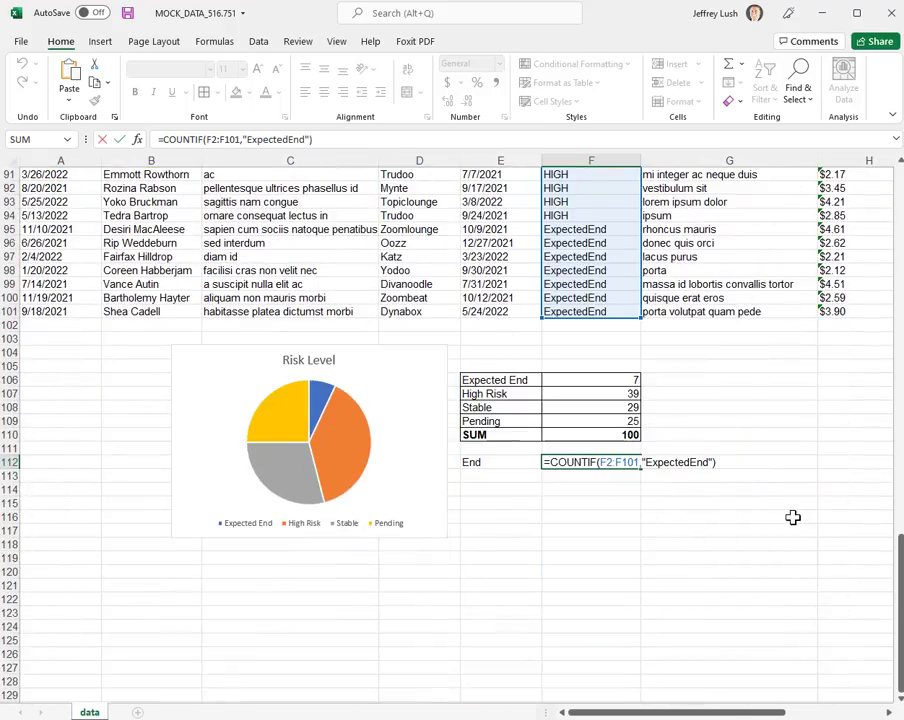
left_click(694, 532)
Step: Change the COUNTIF criterion in F112 to "High"
left_click(604, 460)
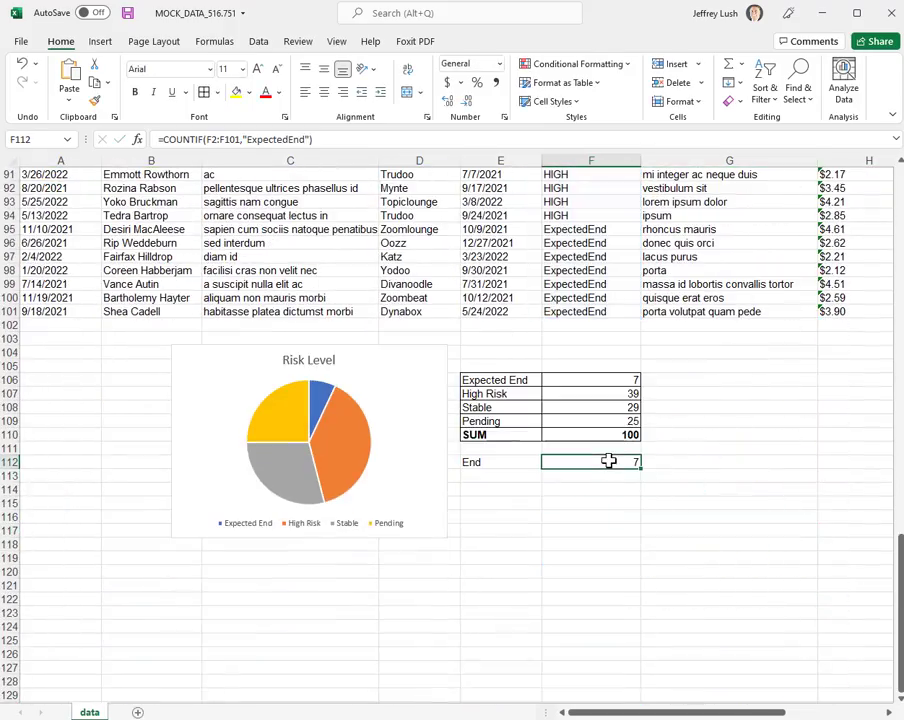
left_click(310, 140)
left_click_drag(304, 139, 246, 138)
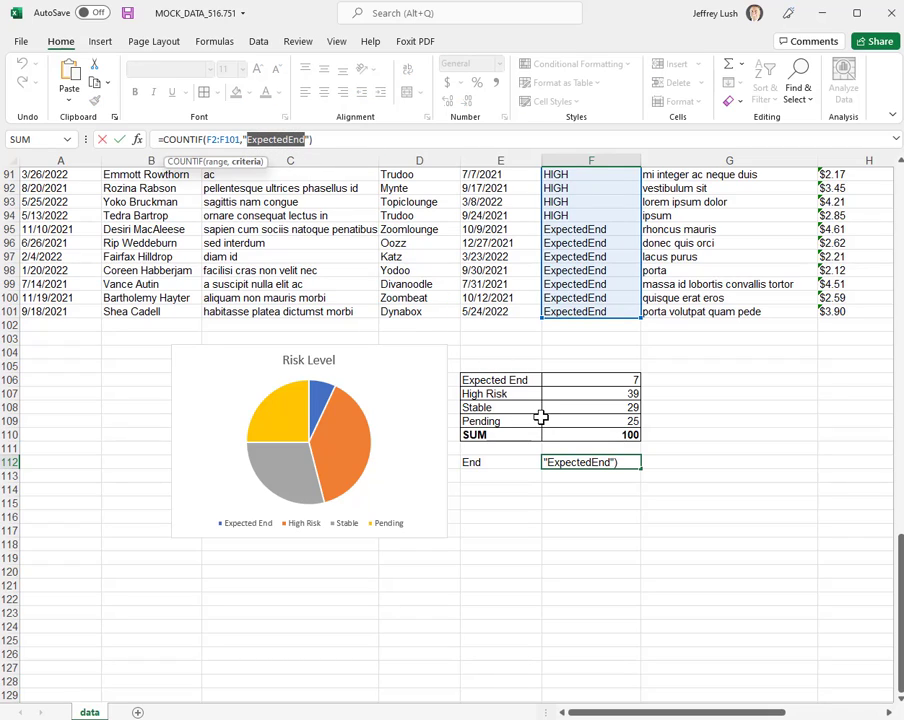
type("High")
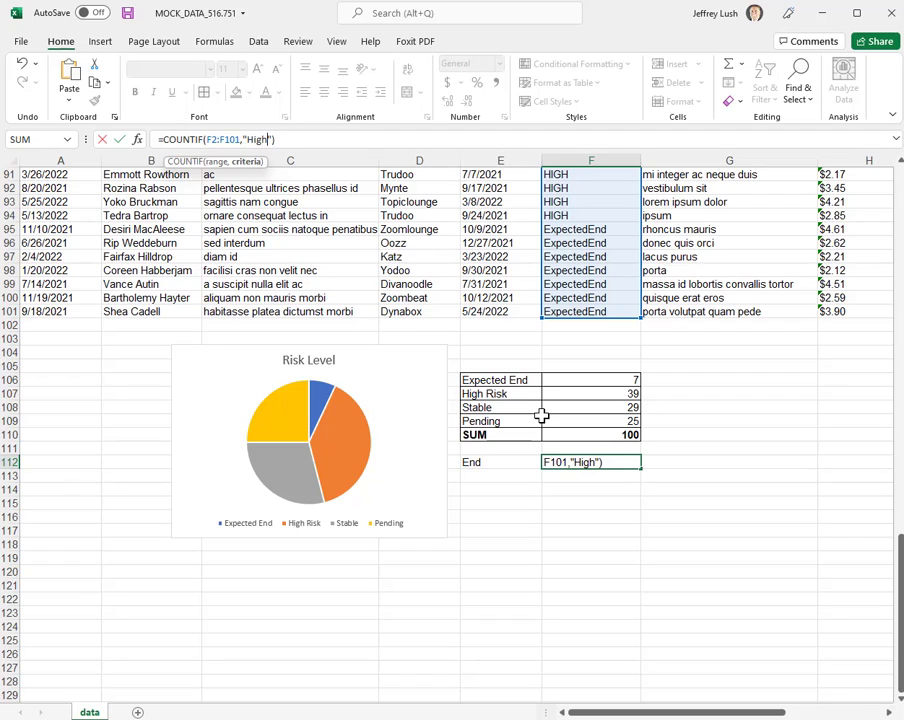
key("Return")
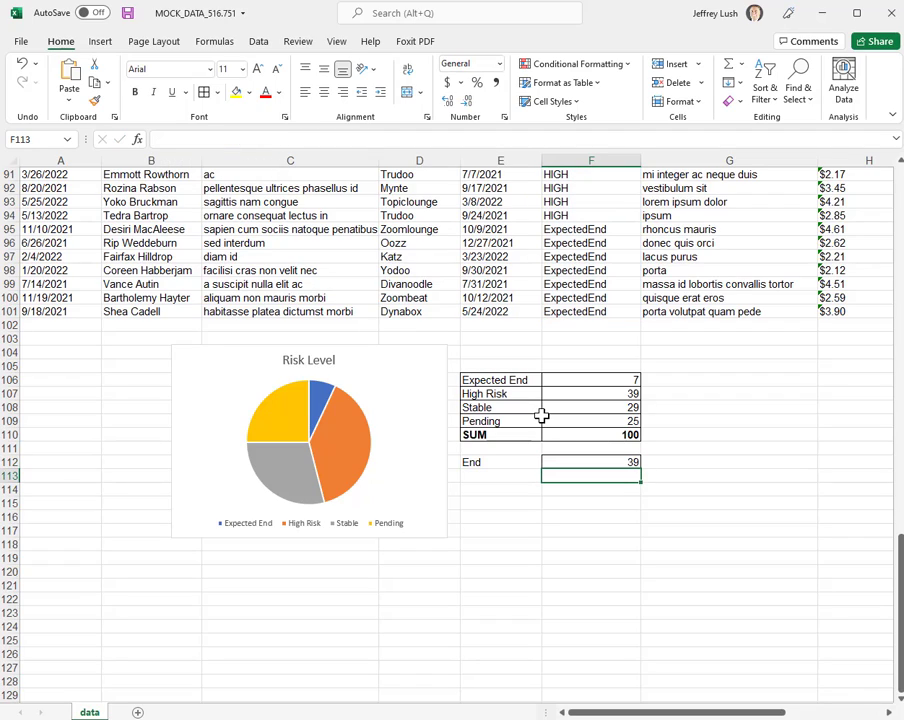
left_click(630, 462)
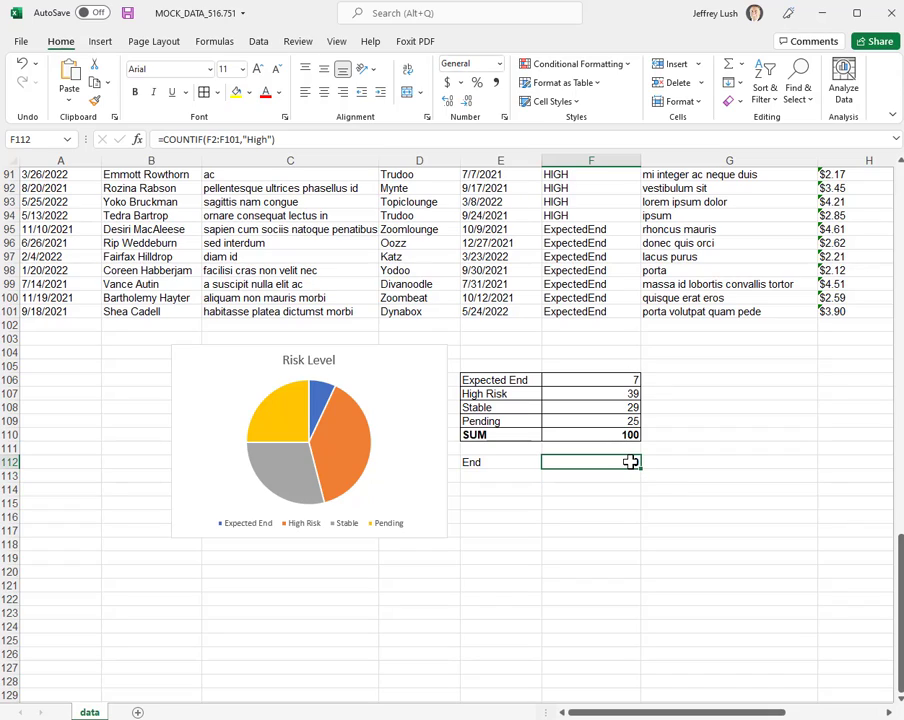
Step: Enter the label Stable in E113, below the End label
left_click(485, 475)
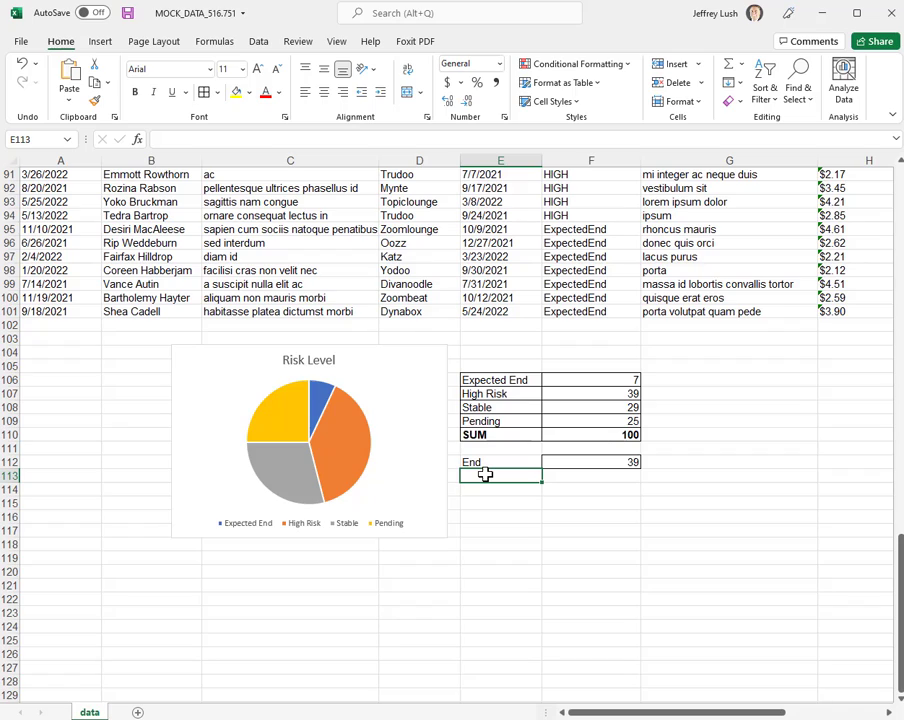
type("Stable")
key("Tab")
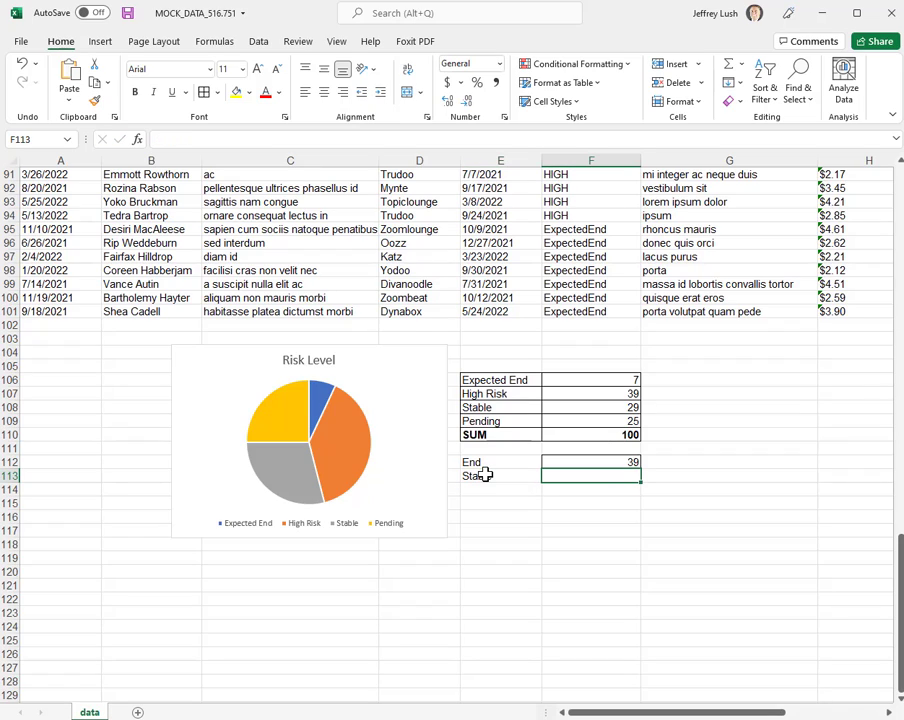
Step: Try to copy the Stable count cell F108 into F113 with a regular paste
right_click(625, 408)
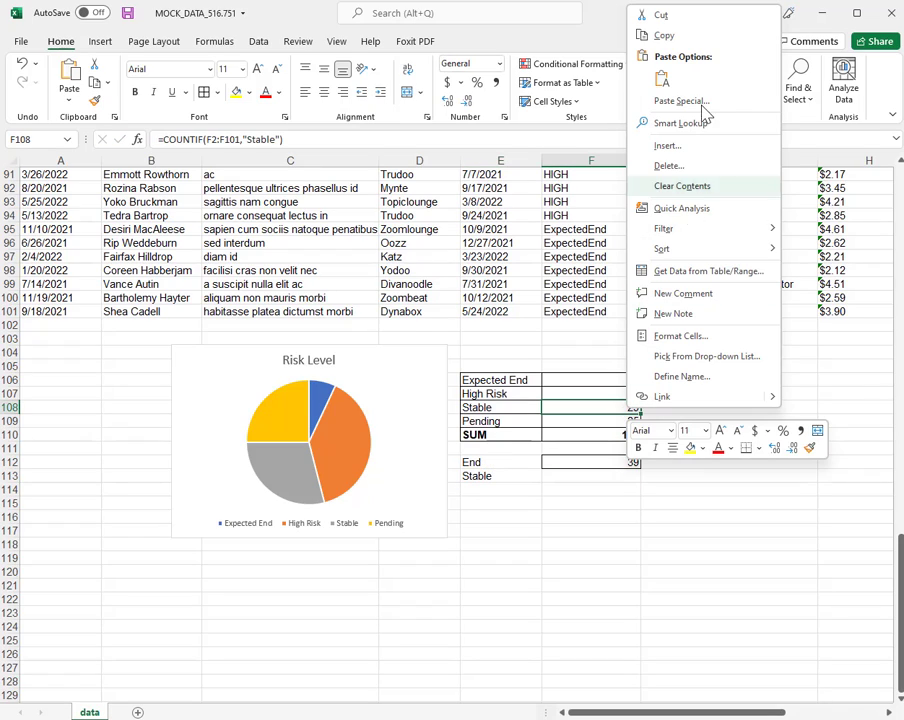
left_click(665, 36)
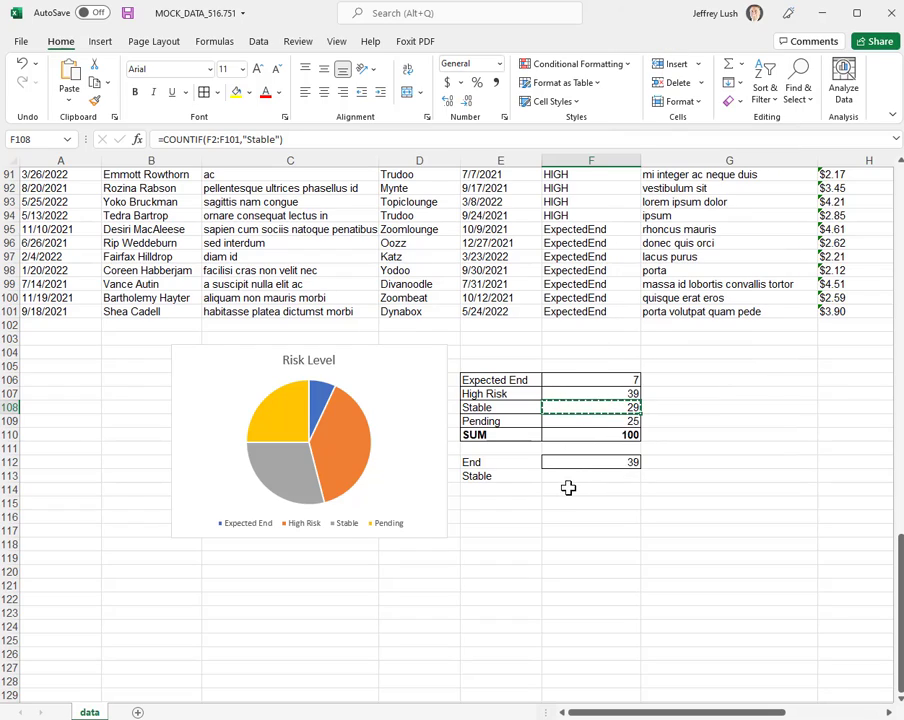
left_click(566, 476)
right_click(571, 478)
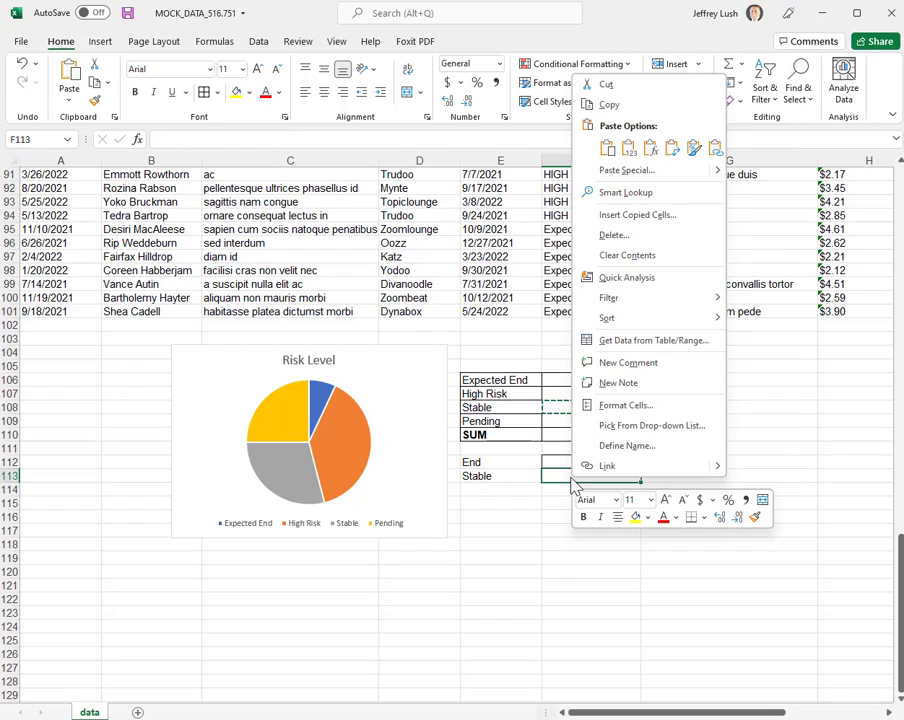
left_click(609, 151)
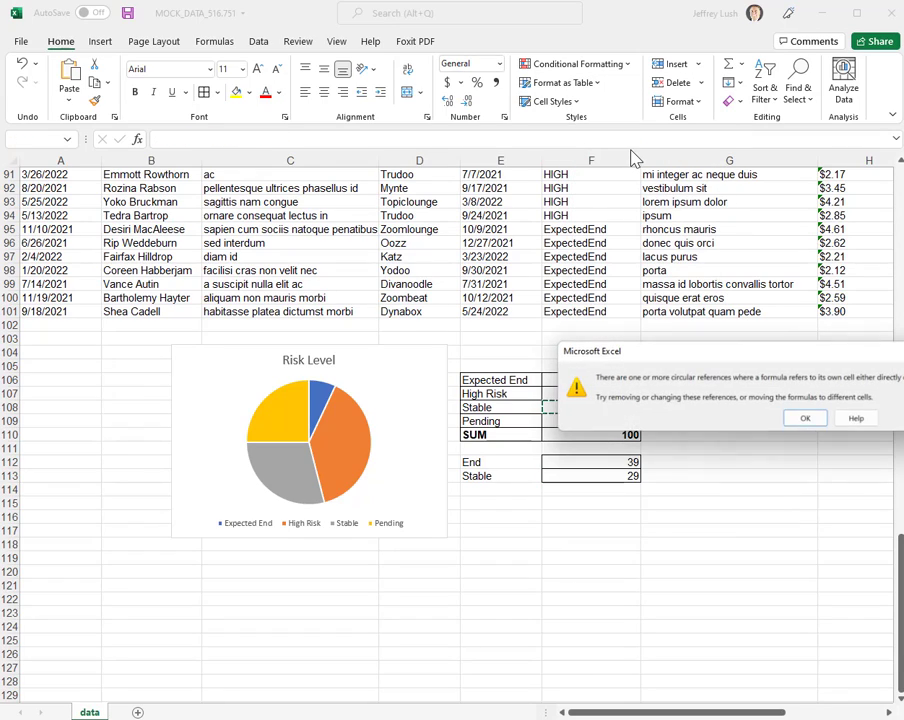
left_click(803, 418)
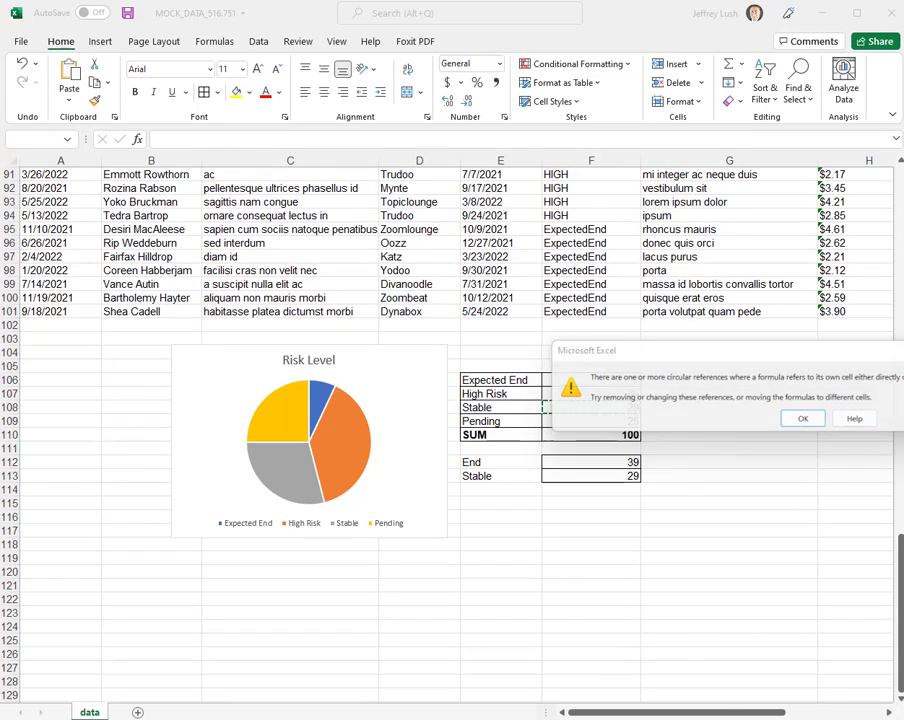
right_click(606, 475)
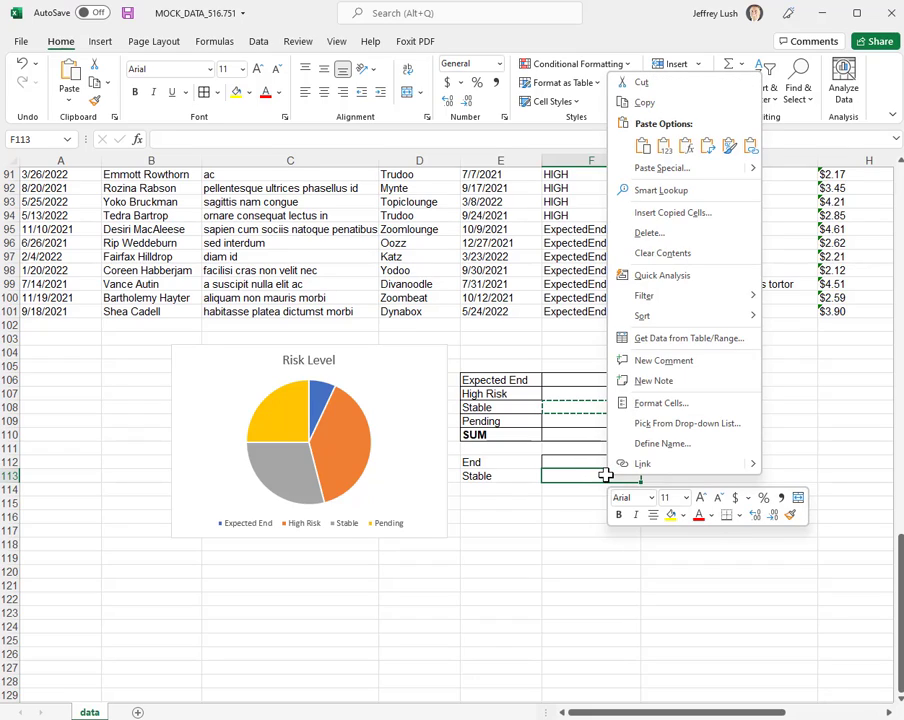
left_click(643, 147)
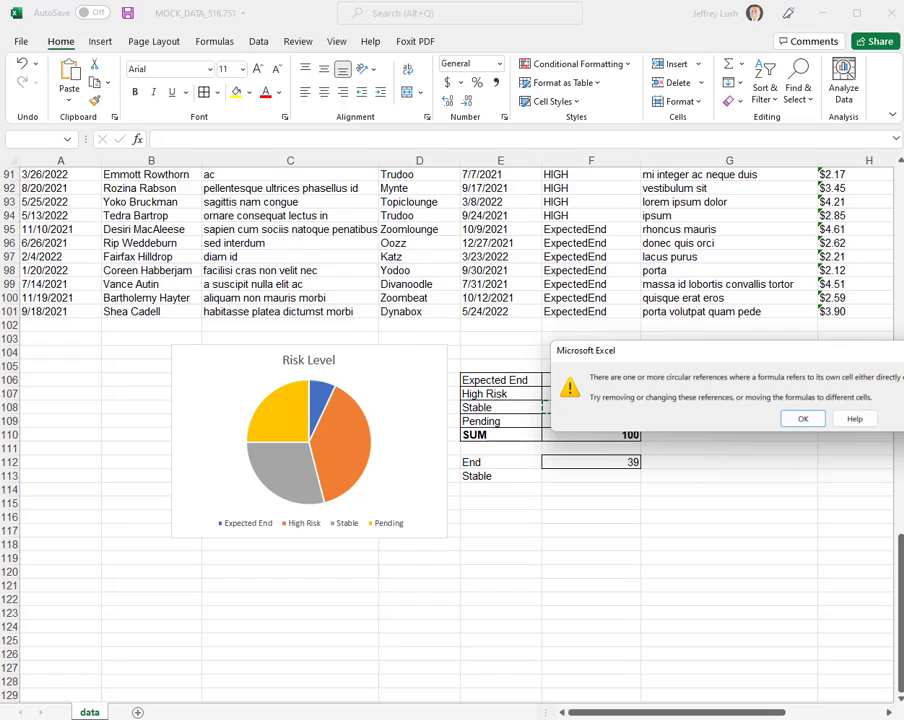
key("Return")
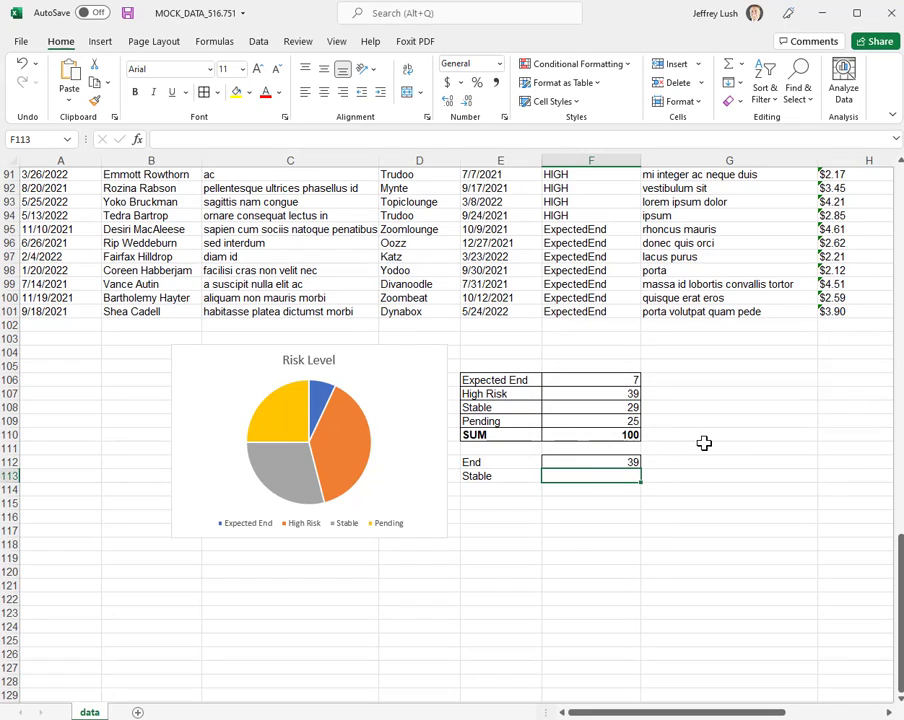
Step: Copy the COUNTIF formula text from F112 into F113 and set its criterion to "Stable"
left_click(628, 458)
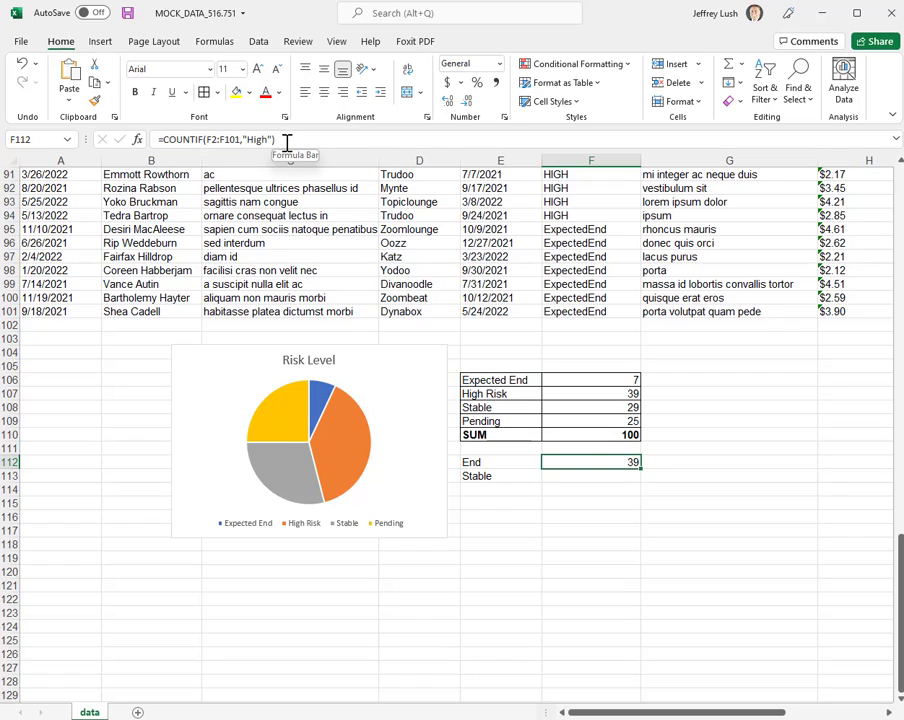
left_click_drag(284, 140, 120, 140)
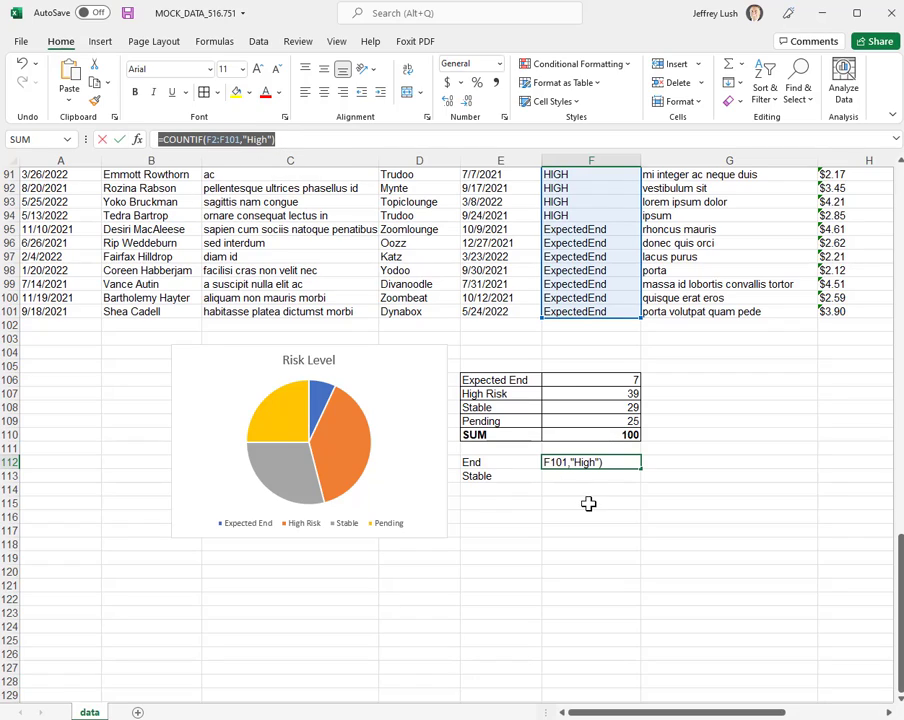
key("Return")
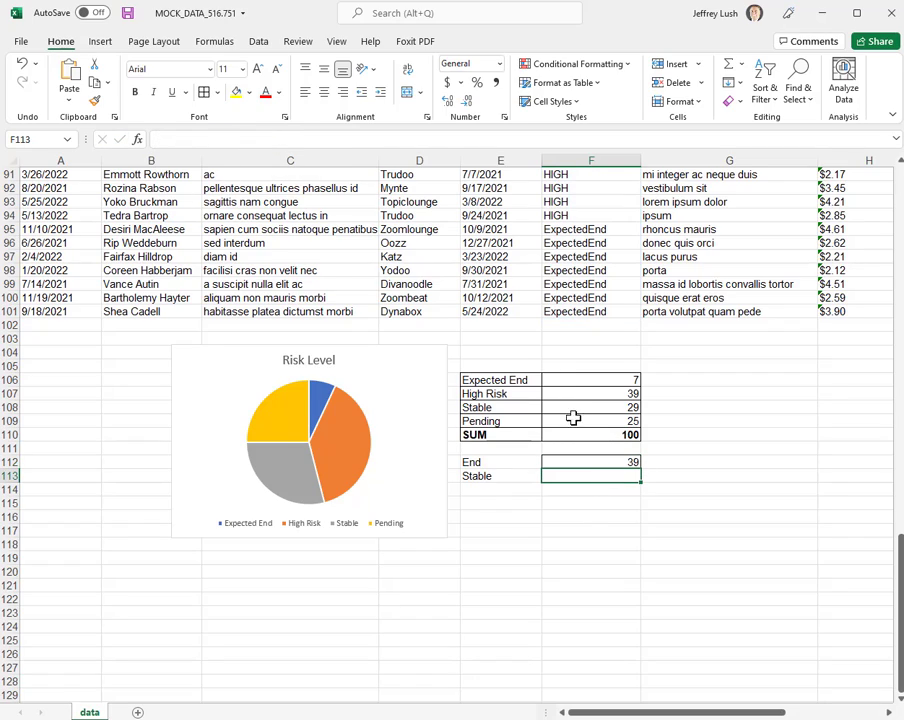
left_click(201, 141)
key("ctrl+v")
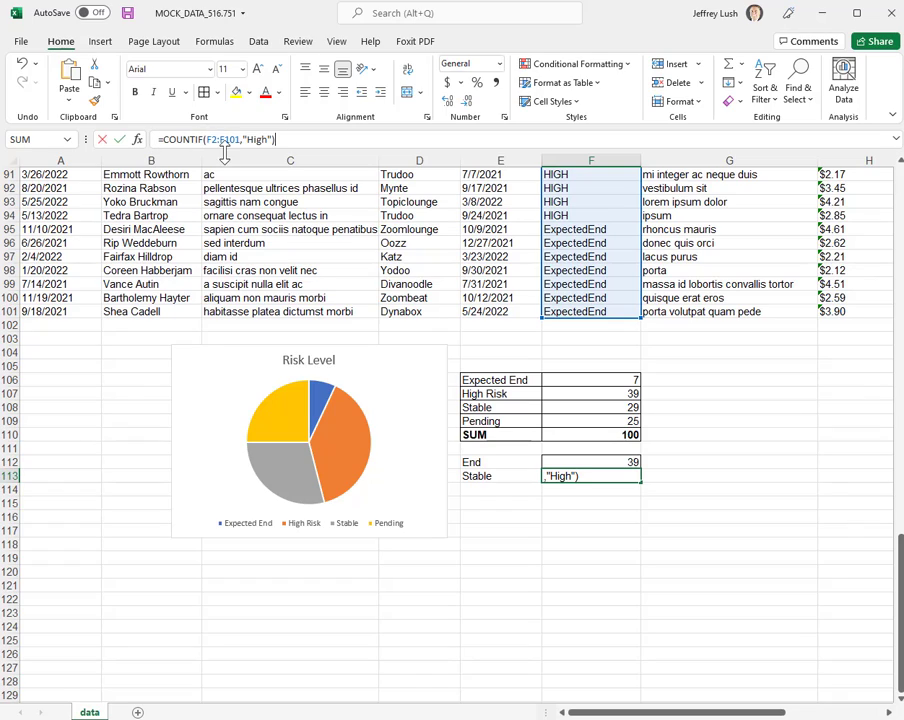
left_click_drag(244, 140, 286, 140)
type("\"Stable\"")
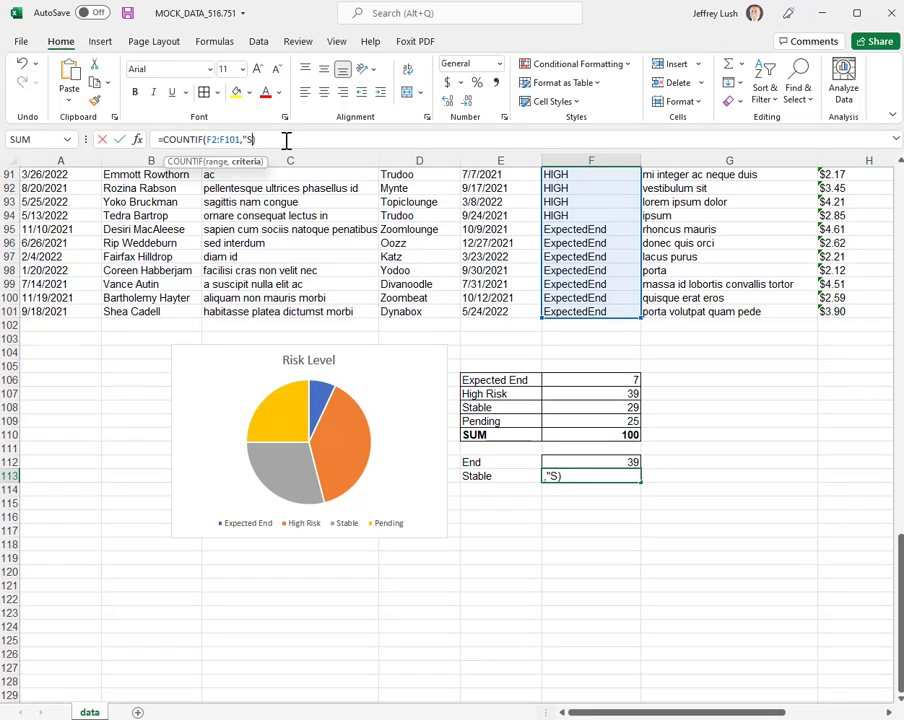
key("Return")
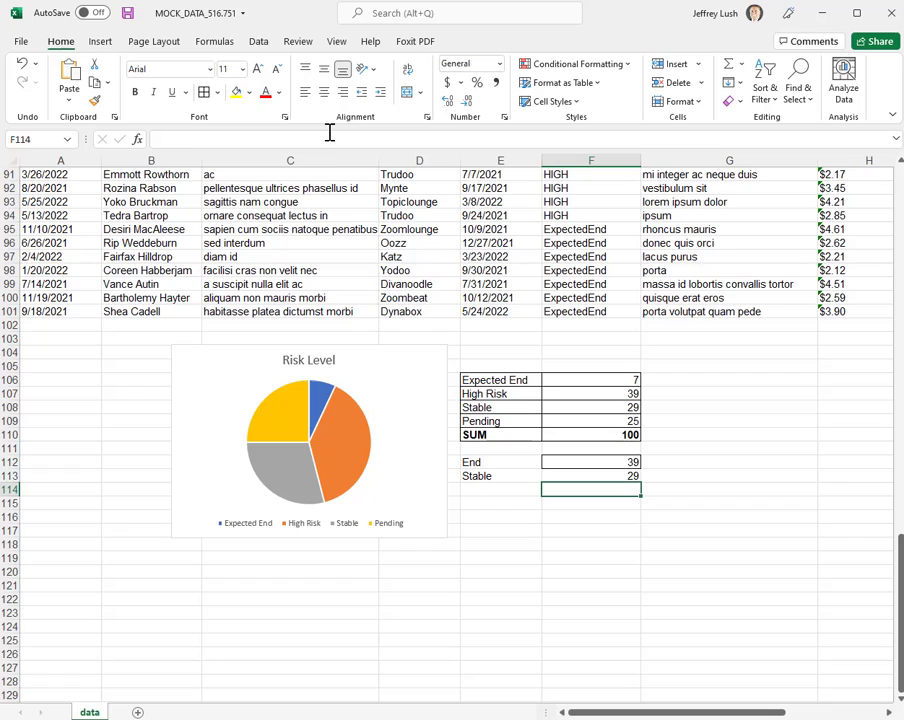
Step: Review the block of risk level counts in F106:F109 that feeds the pie chart
left_click(731, 418)
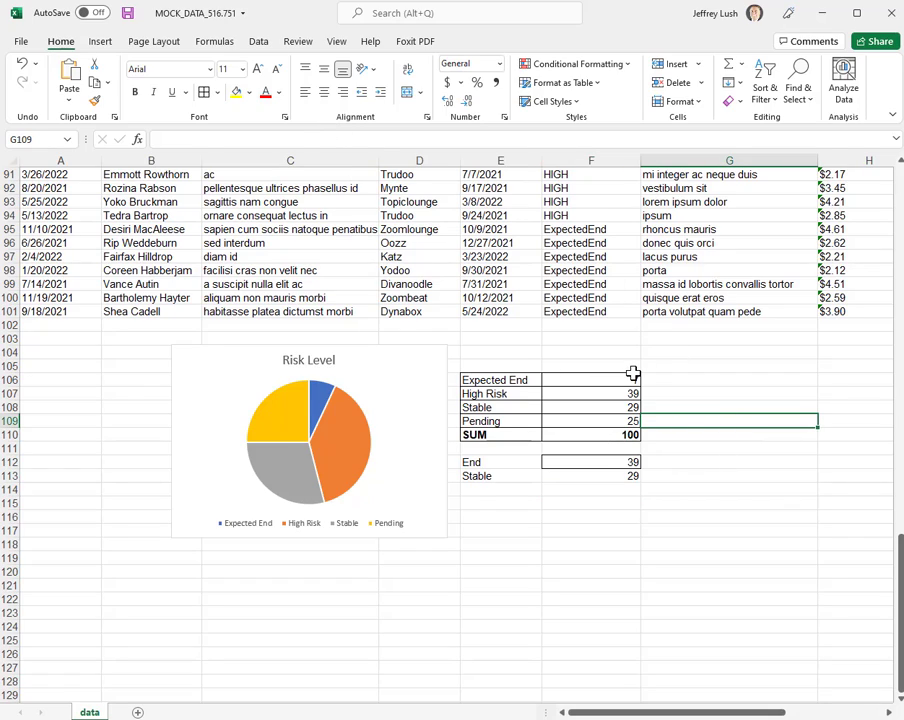
left_click_drag(633, 375, 627, 424)
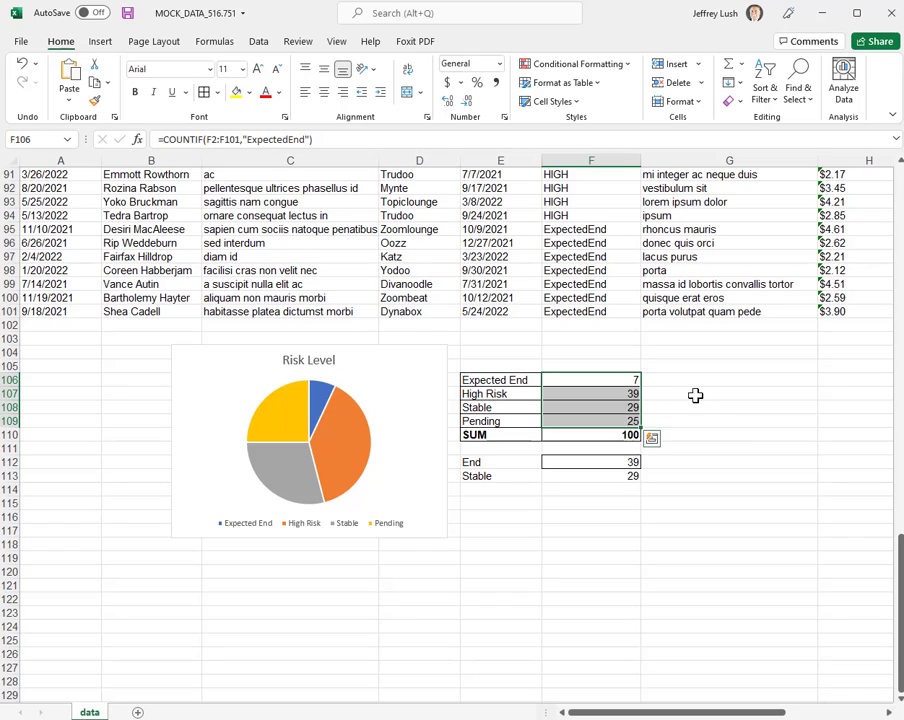
left_click(670, 390)
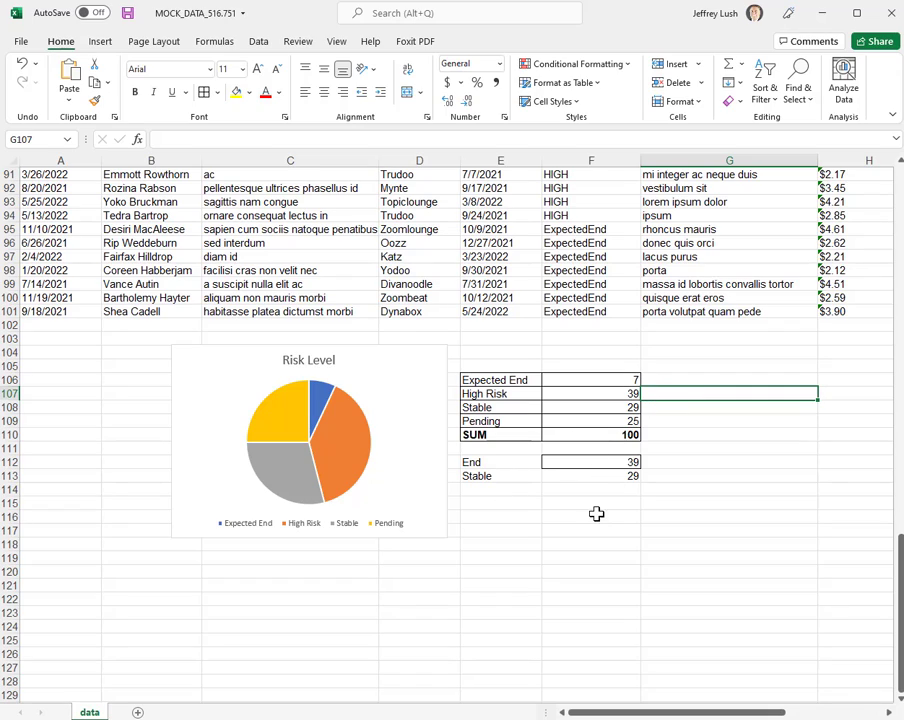
Step: Set the criterion in F113 to "Porta" and extend its range to F2:G101 so the RiskNotes column is included
left_click(622, 475)
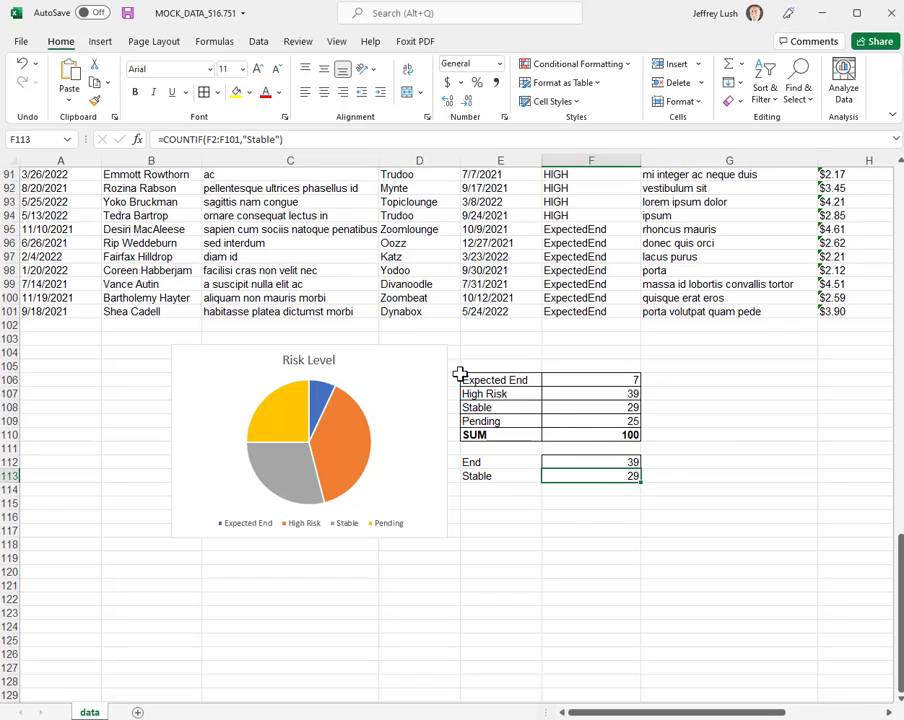
double_click(276, 141)
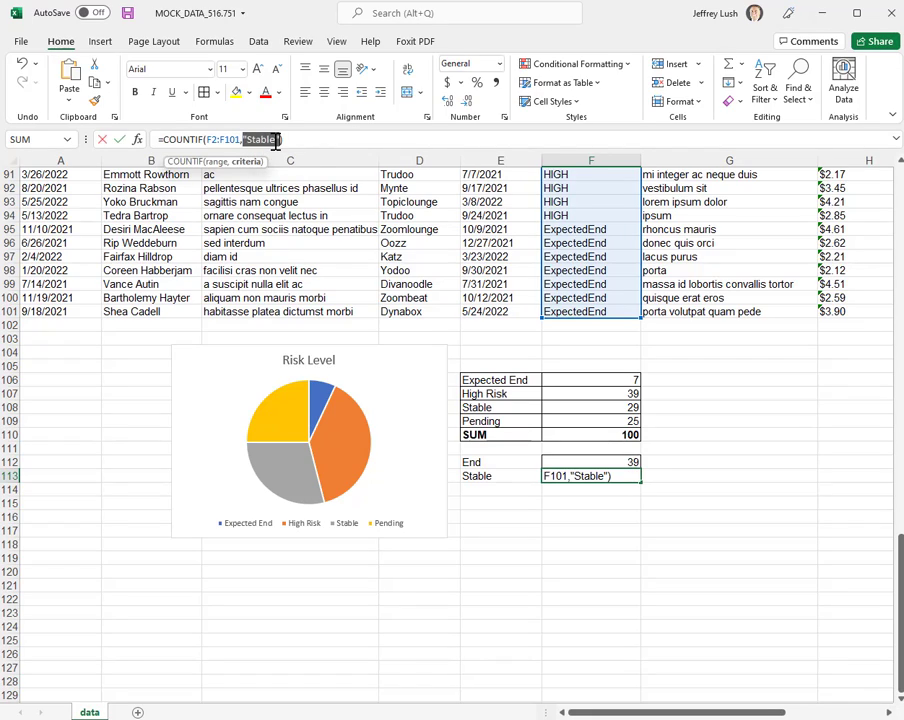
left_click(277, 140)
left_click_drag(276, 140, 250, 139)
type("Porta")
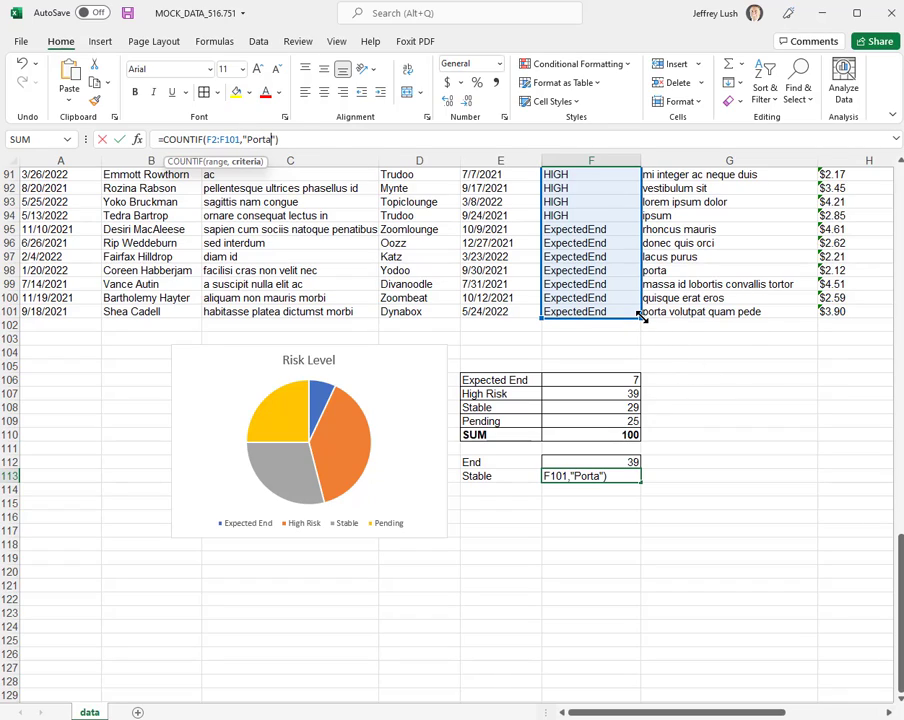
left_click_drag(642, 316, 762, 316)
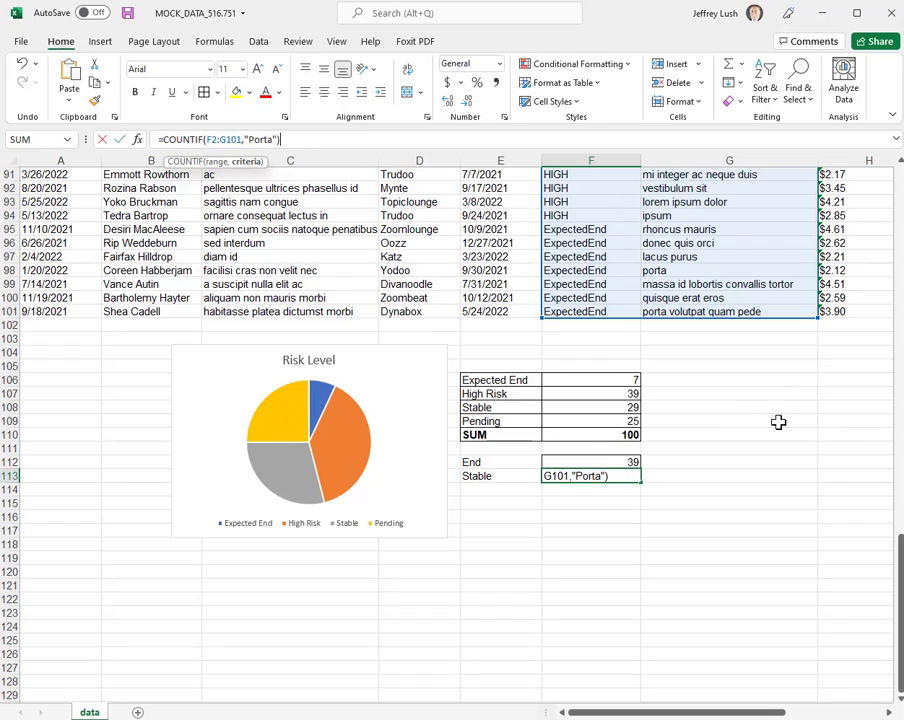
key("Return")
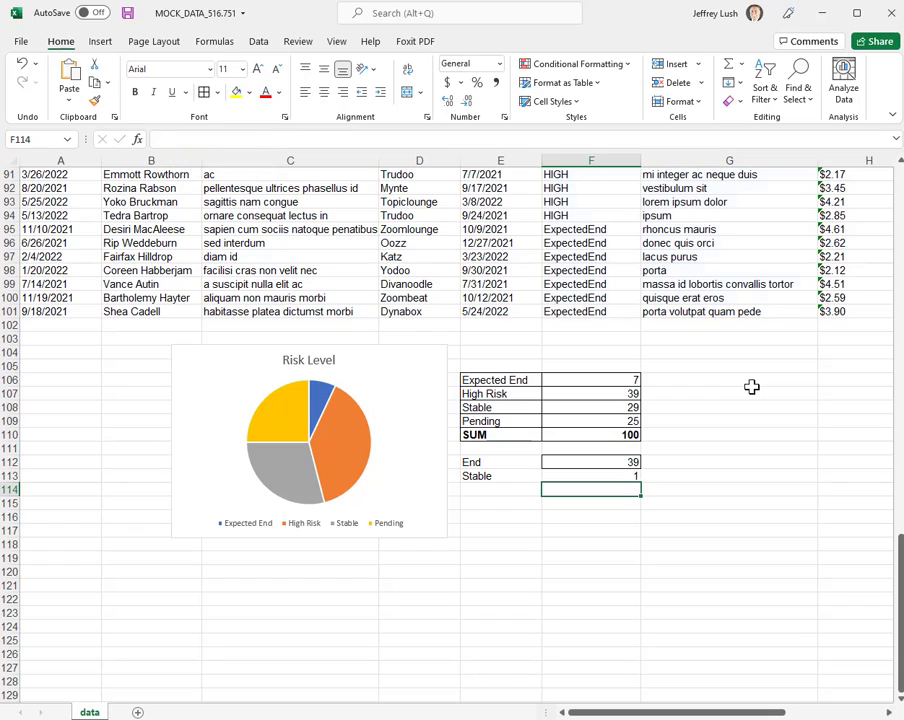
Step: Change the formula in F113 to =COUNTIF(G2:G101,"Porta")+COUNTIF(F2:F101,"High")
left_click(596, 474)
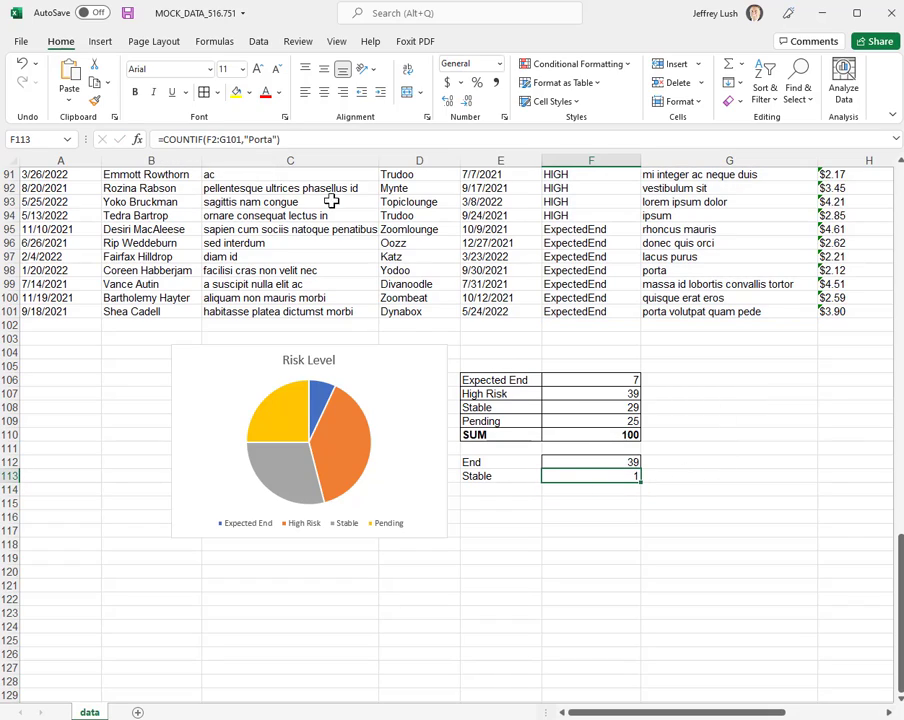
left_click(244, 140)
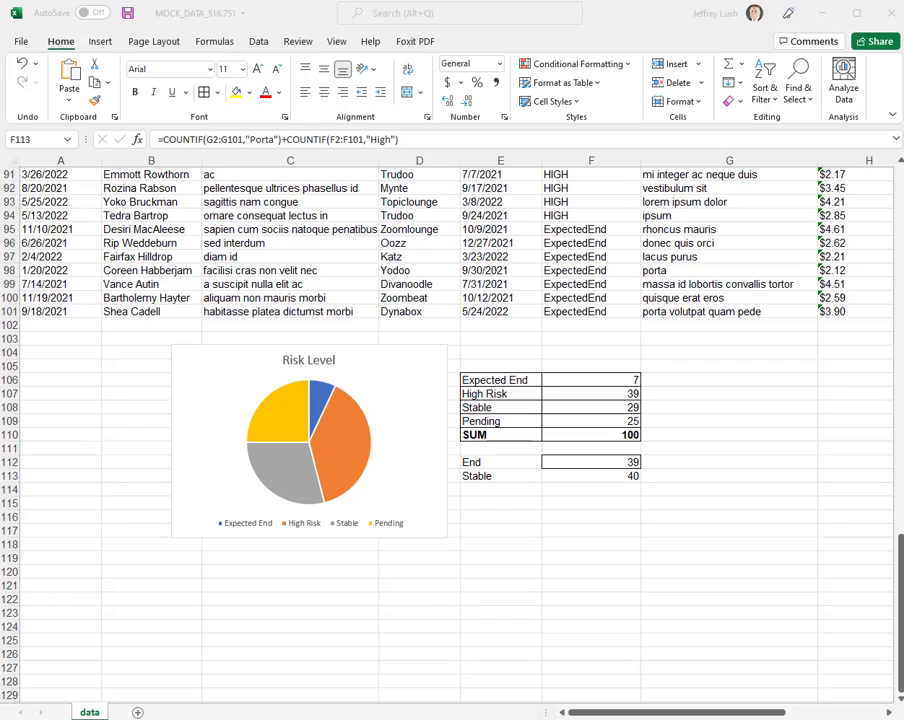
Step: Inspect the two ranges referenced by the combined COUNTIF formula in F113, leaving the formula as it is
left_click(616, 476)
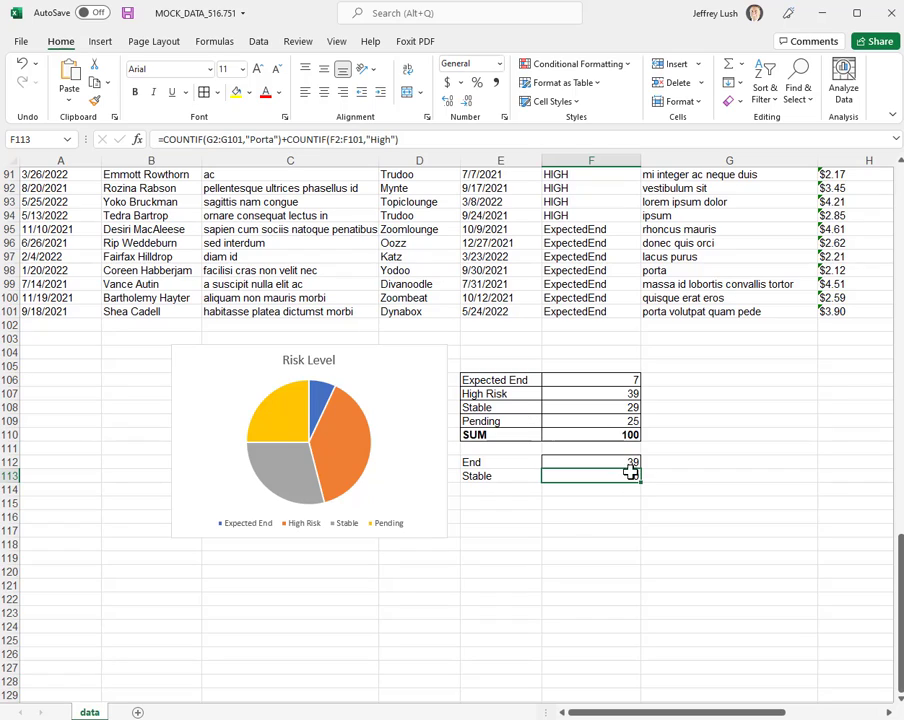
key("F2")
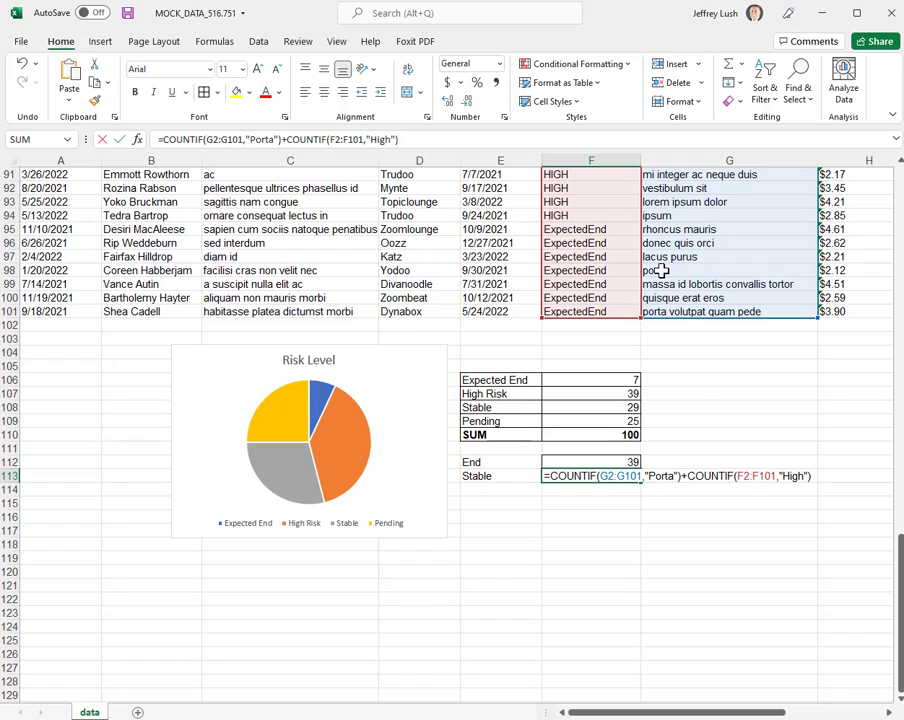
left_click(690, 386)
left_click(614, 478)
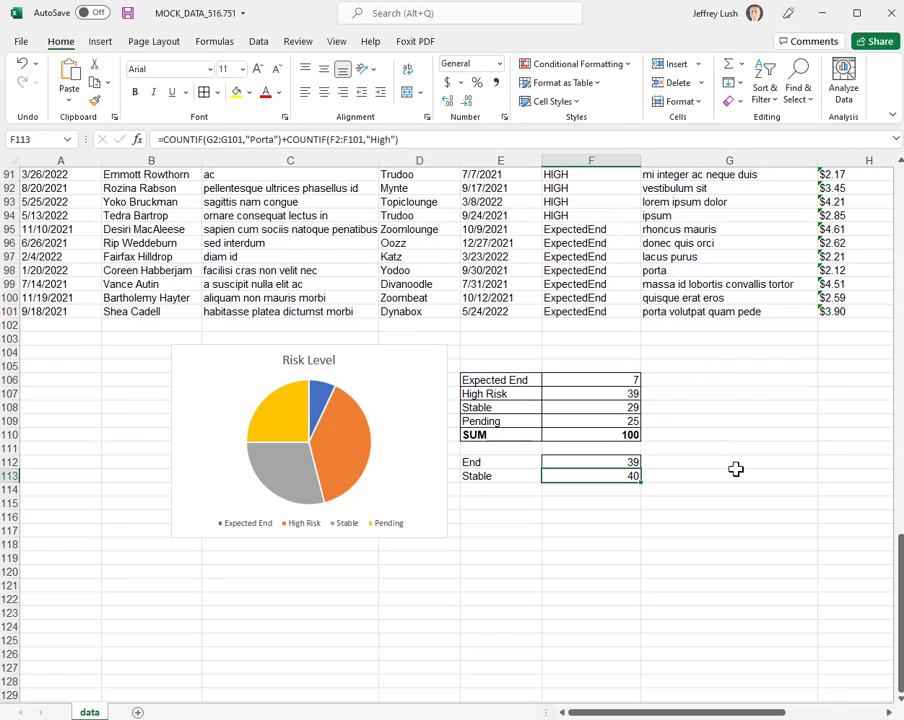